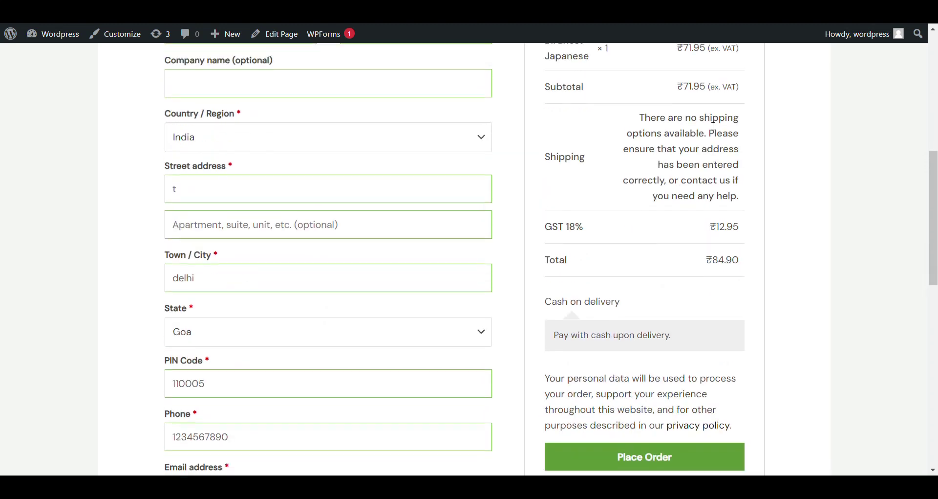
# Set the billing state to Gujarat, then Haryana, and check the shipping charge
pyautogui.click(309, 361)
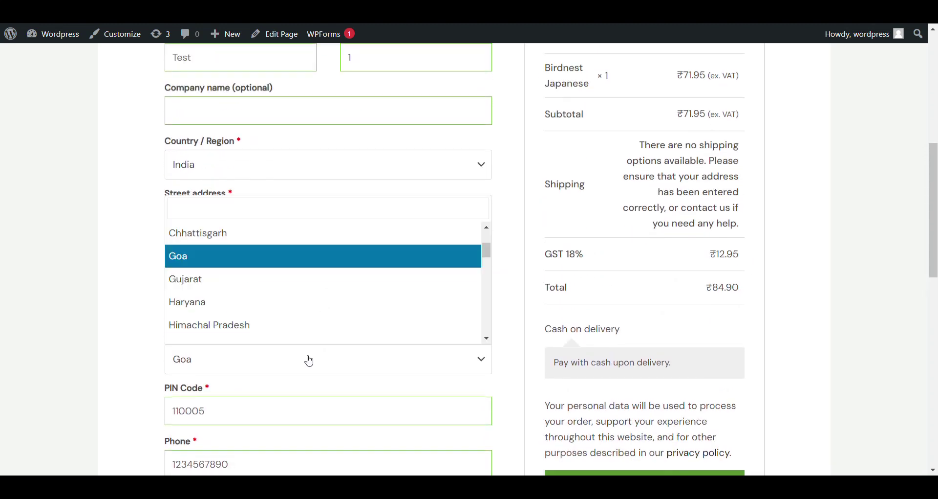
pyautogui.click(235, 278)
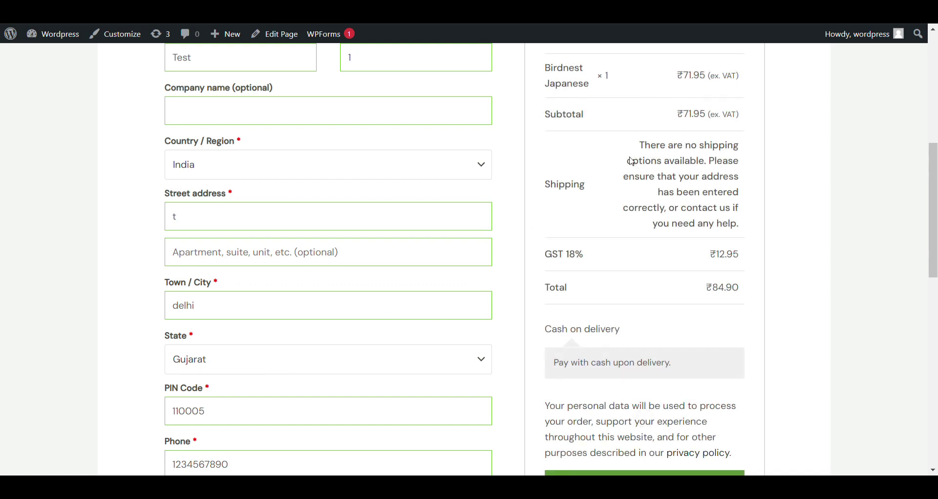
pyautogui.click(289, 312)
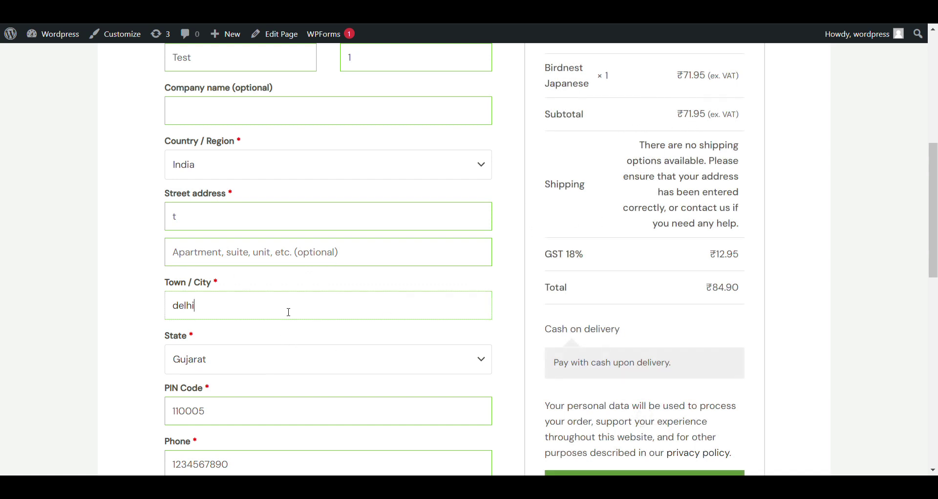
pyautogui.click(184, 370)
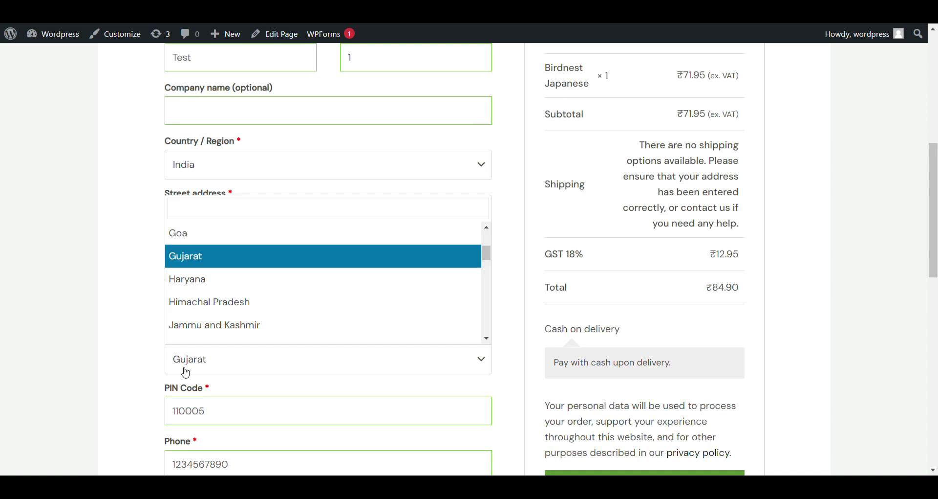
pyautogui.click(211, 278)
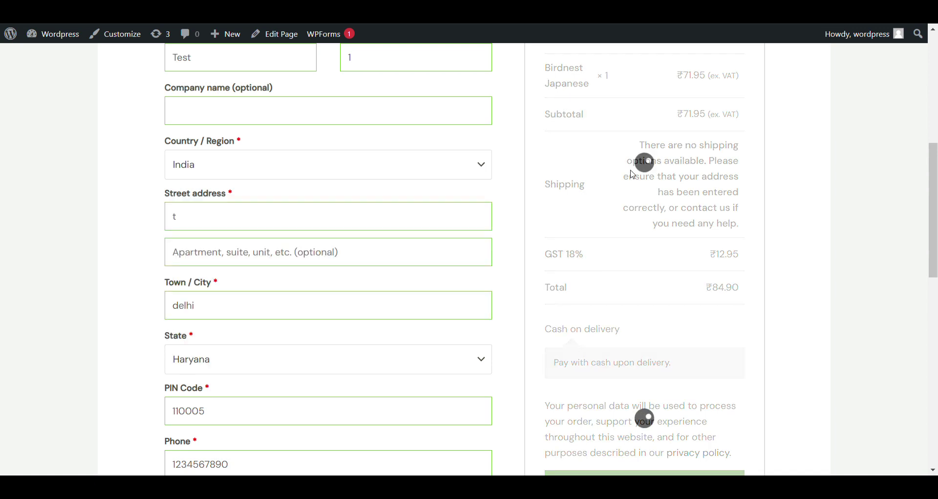
pyautogui.moveTo(638, 154); pyautogui.dragTo(671, 162)
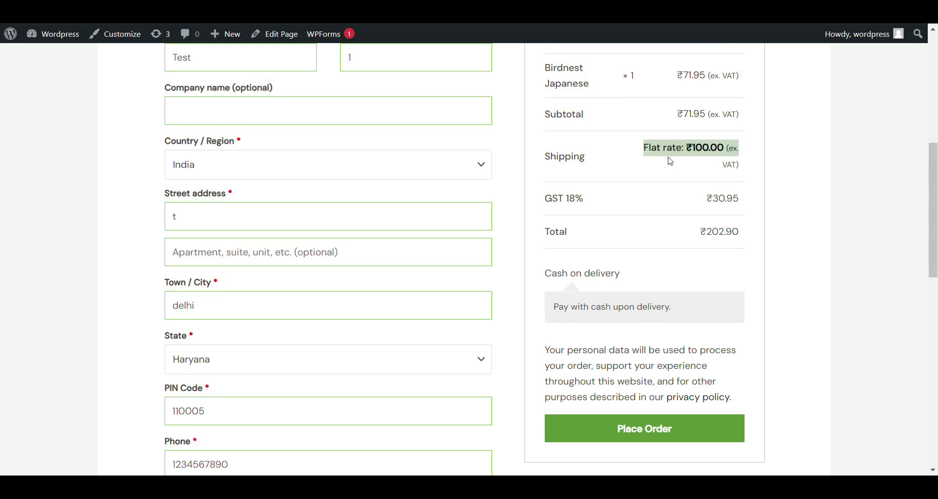
# Search 'delh' and set the billing state to Delhi
pyautogui.click(247, 371)
pyautogui.write('delh')
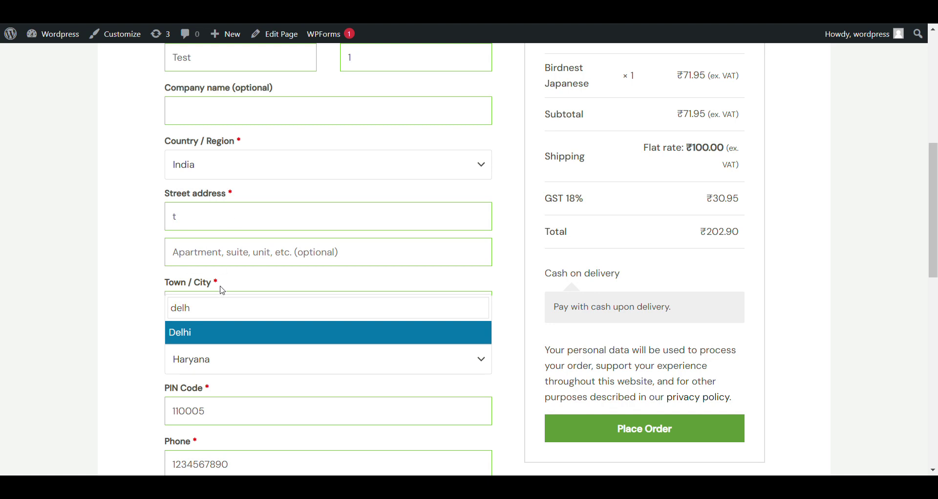
pyautogui.click(236, 338)
pyautogui.scroll(-1, 230, 347)
# Change the PIN Code to 110001 and check the shipping line in the order summary
pyautogui.click(233, 364)
pyautogui.press('BackSpace')
pyautogui.write('1')
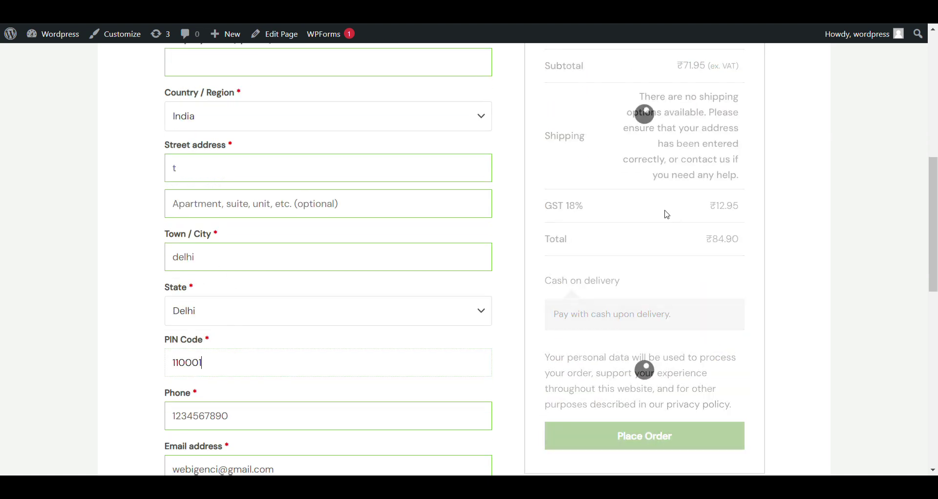
pyautogui.scroll(1, 650, 184)
pyautogui.moveTo(649, 147); pyautogui.dragTo(727, 150)
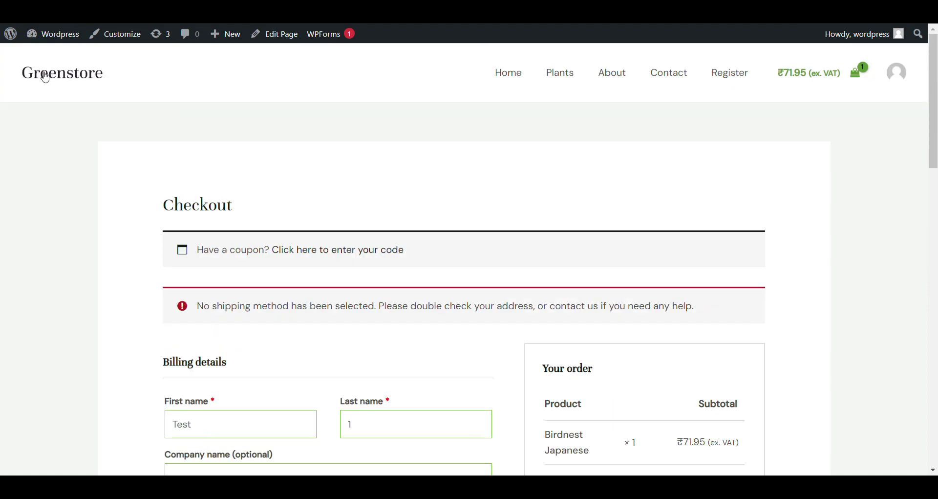
pyautogui.click(45, 77)
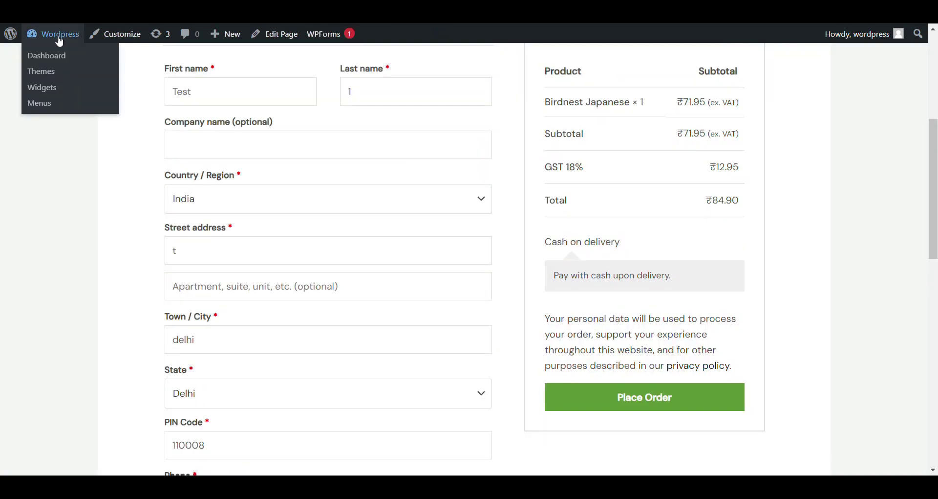
# Go from the dashboard to WooCommerce Settings and open the Shipping settings
pyautogui.click(59, 41)
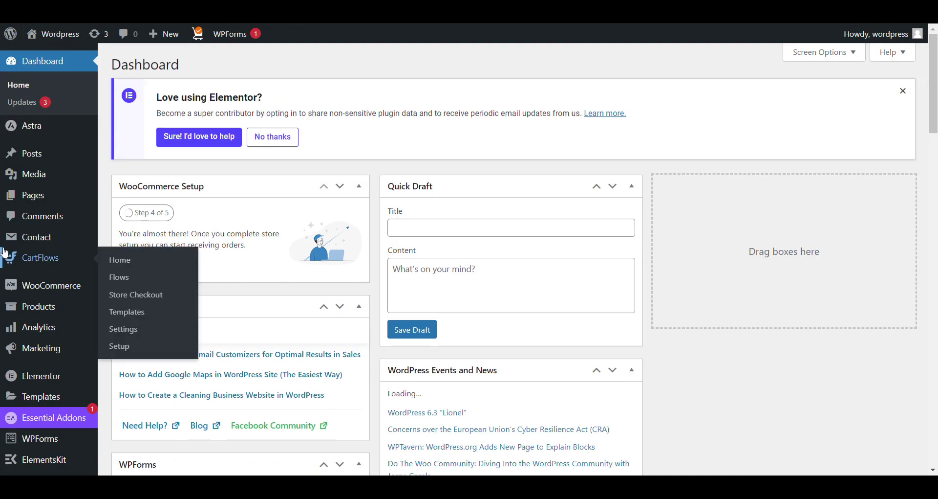
pyautogui.scroll(-2, 54, 245)
pyautogui.moveTo(78, 185)
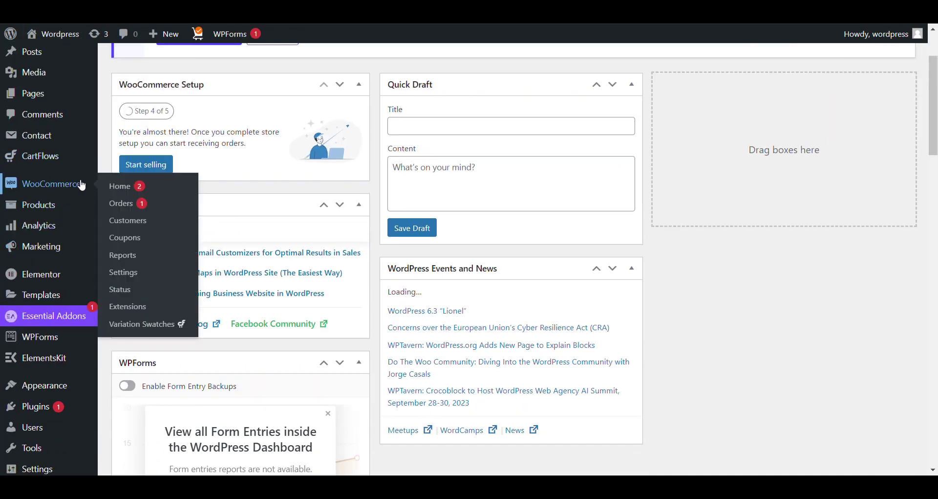
pyautogui.click(145, 278)
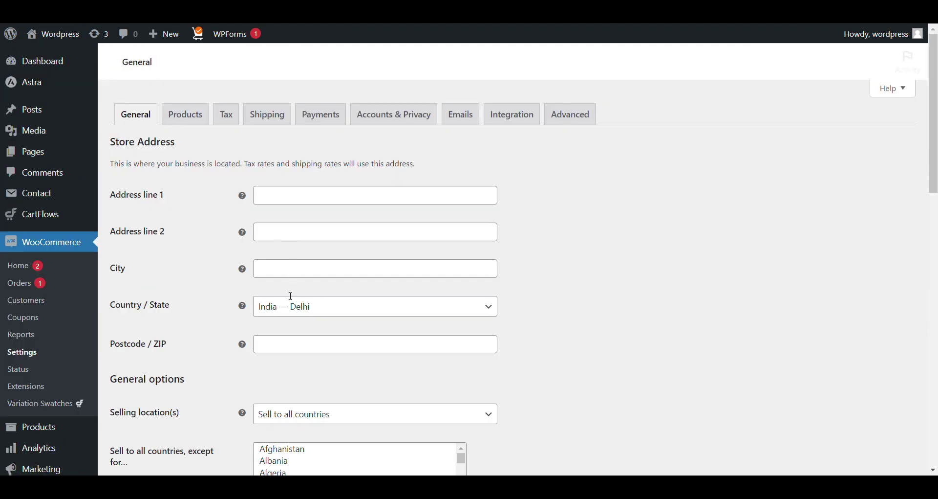
pyautogui.scroll(-5, 286, 300)
pyautogui.scroll(6, 286, 299)
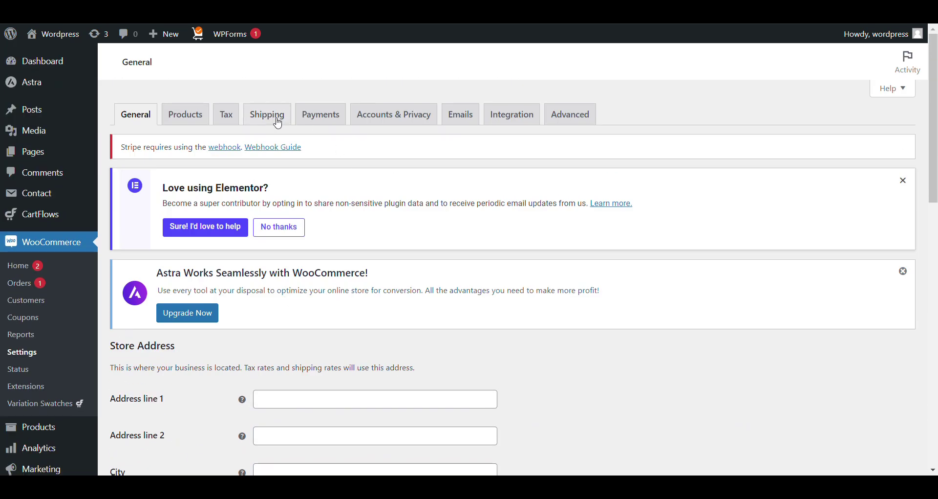
pyautogui.click(268, 115)
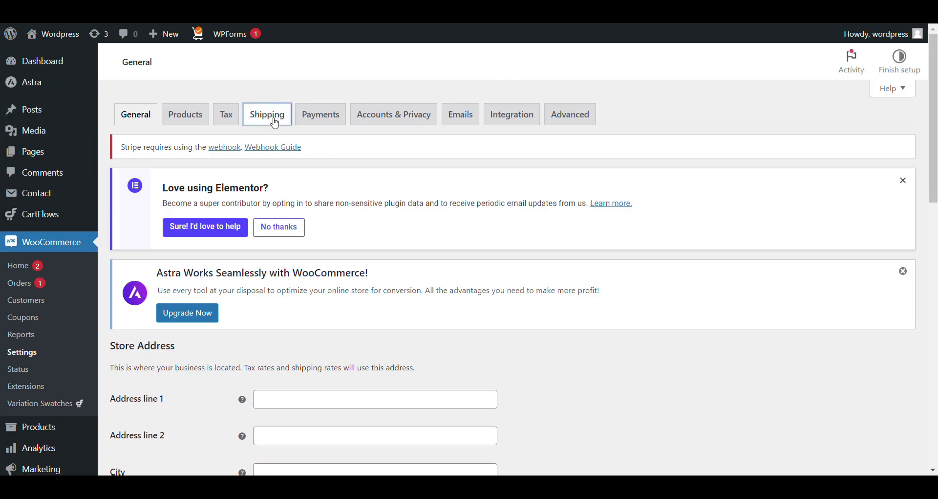
# Review the shipping zones explanation and begin a new shipping zone
pyautogui.scroll(-5, 289, 303)
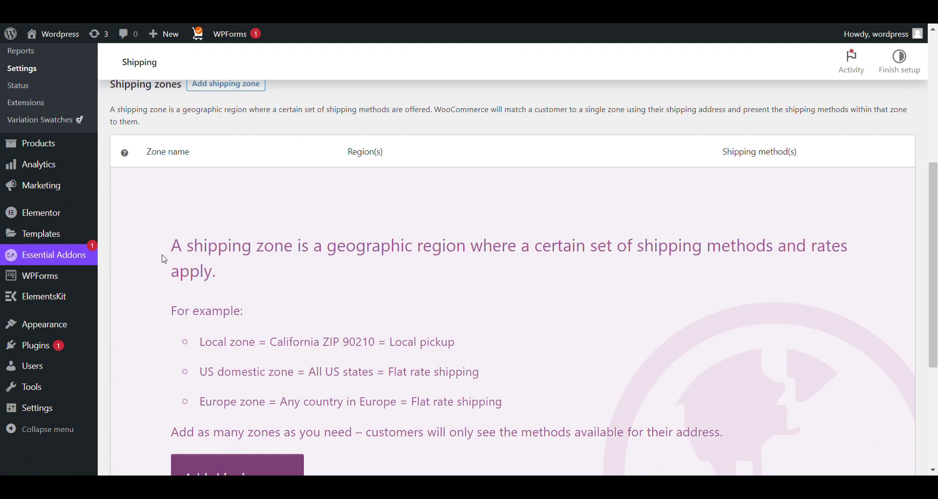
pyautogui.moveTo(165, 258); pyautogui.dragTo(230, 272)
pyautogui.scroll(-2, 231, 276)
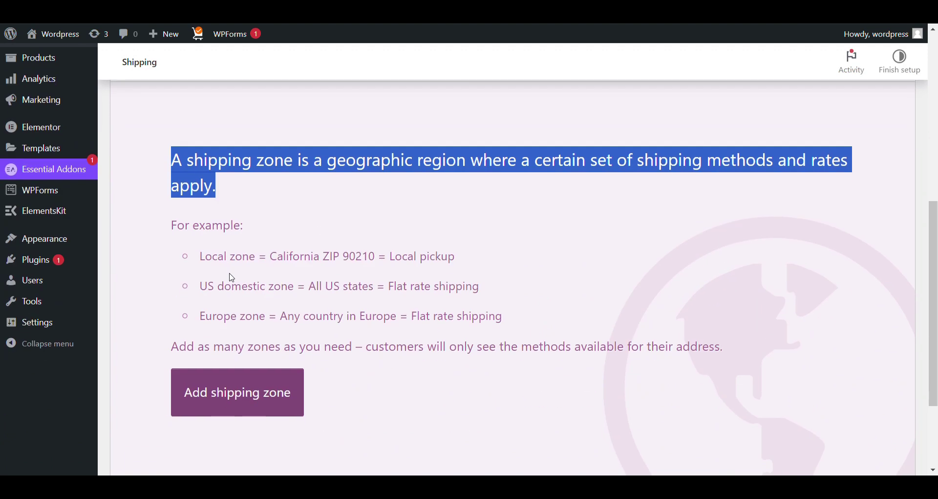
pyautogui.click(238, 387)
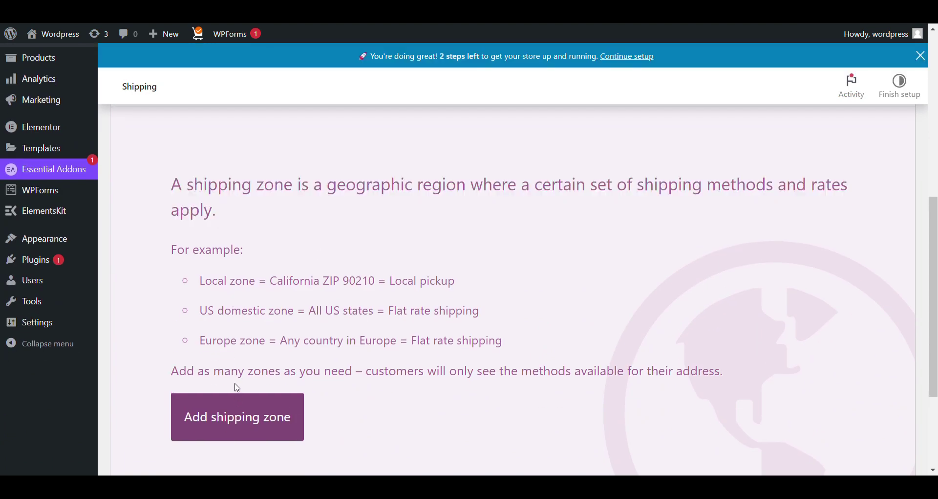
pyautogui.click(239, 415)
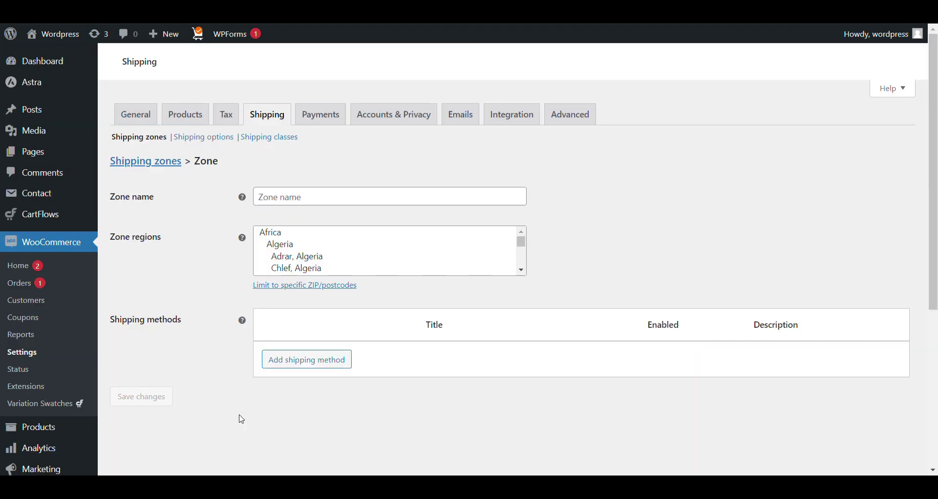
# Name the zone Delhi and add 'Delhi, India' as its region
pyautogui.scroll(-2, 300, 414)
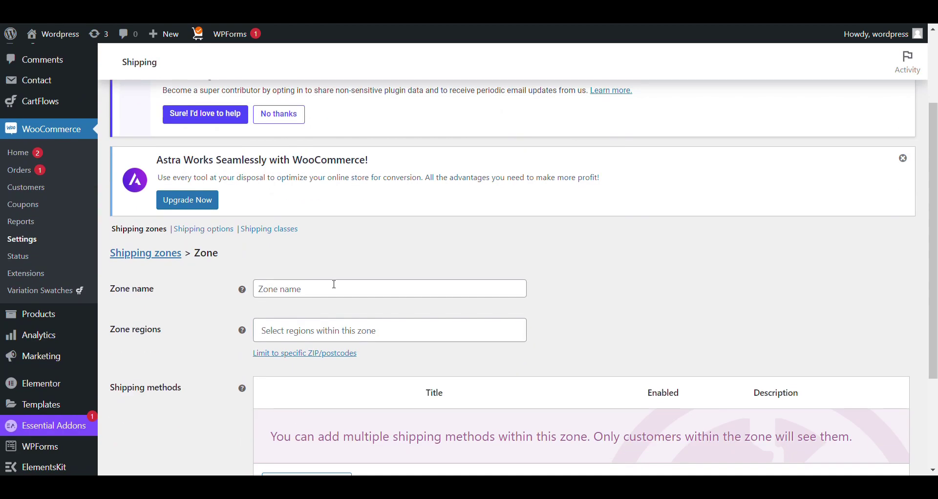
pyautogui.click(334, 299)
pyautogui.write('D')
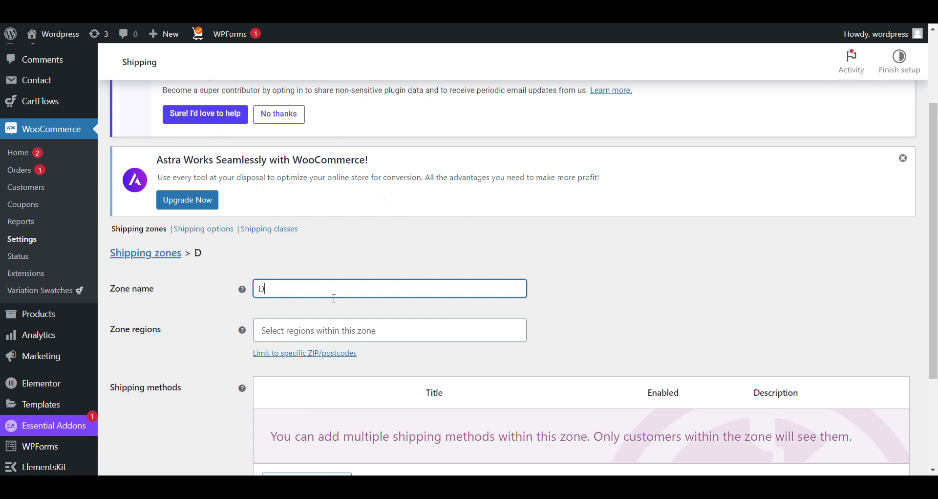
pyautogui.write('elhi')
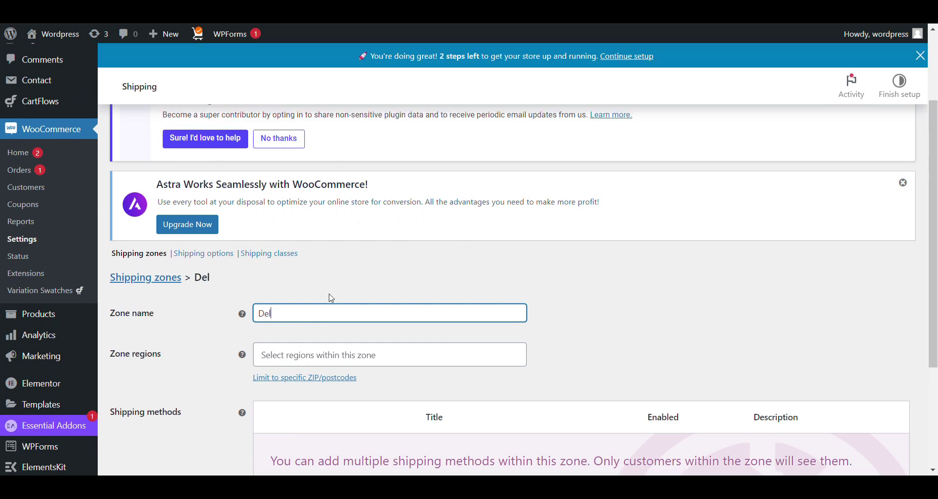
pyautogui.click(341, 353)
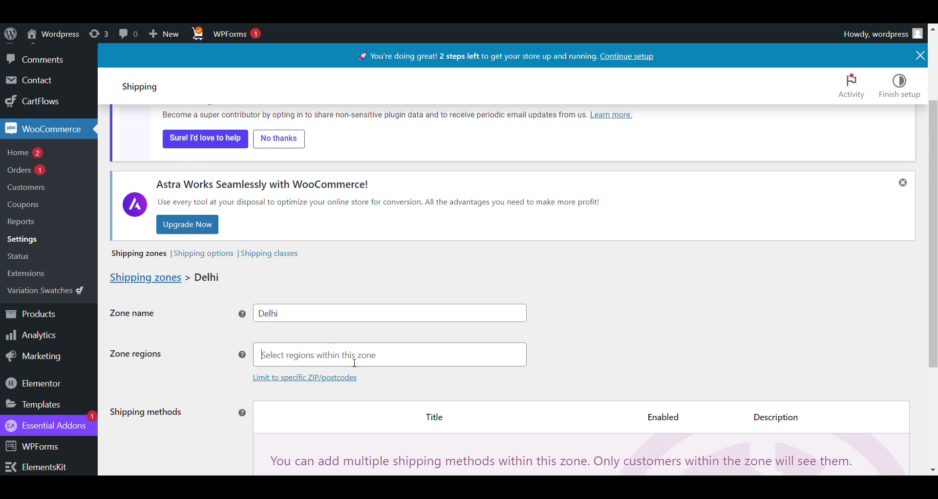
pyautogui.scroll(-3, 341, 354)
pyautogui.scroll(2, 341, 317)
pyautogui.write('delhi')
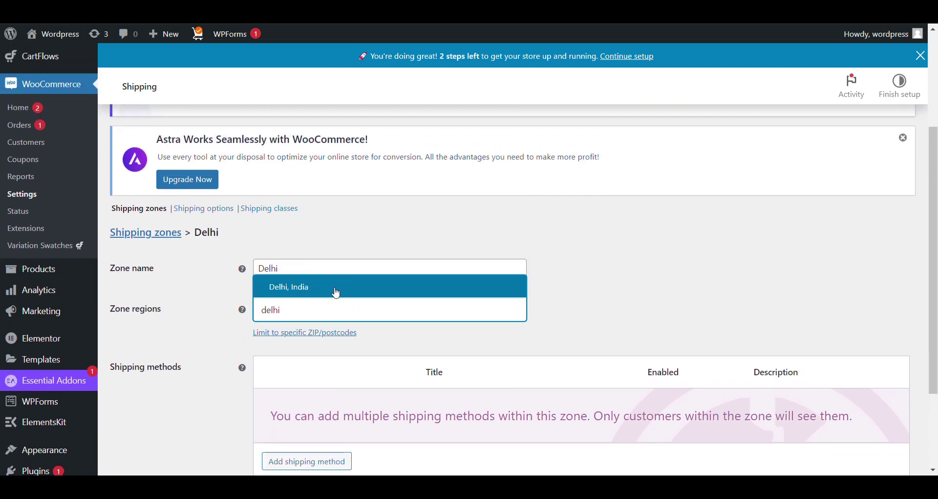
pyautogui.click(334, 292)
# Limit the zone to postcodes 110008 and 110001
pyautogui.click(310, 331)
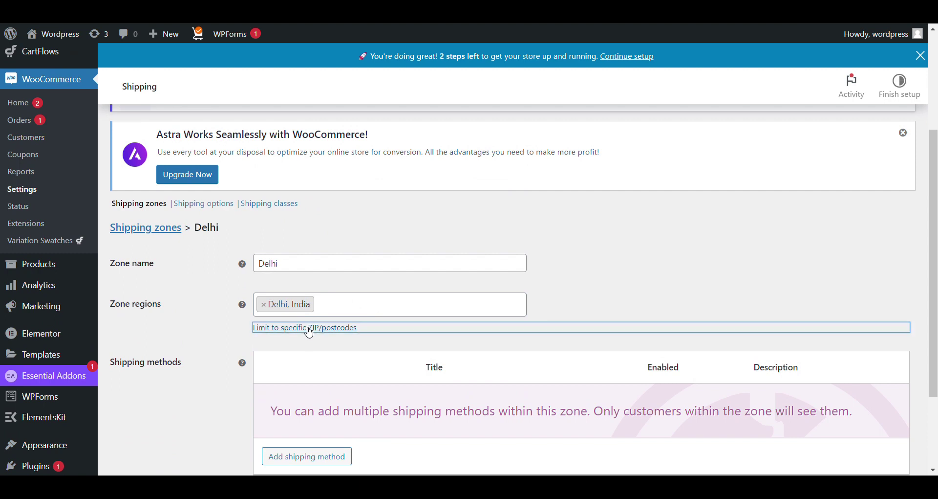
pyautogui.click(311, 339)
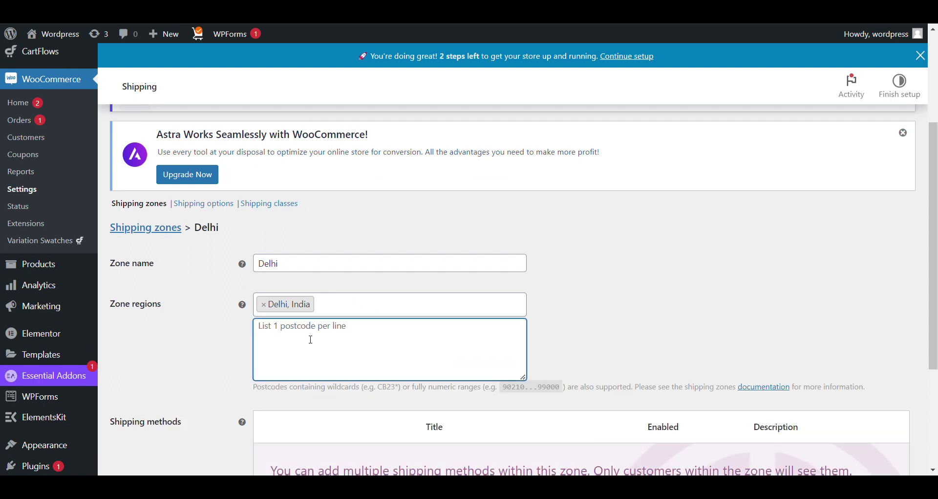
pyautogui.write('110008 11')
pyautogui.write('0001')
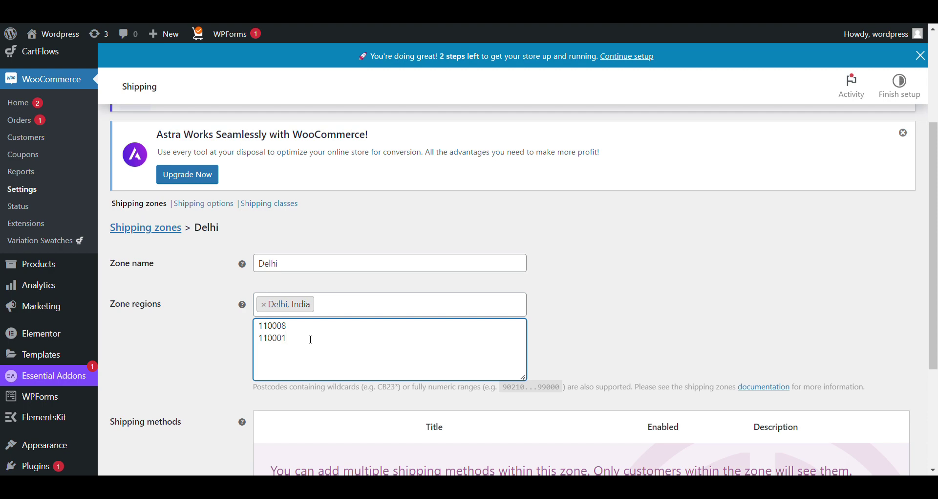
pyautogui.click(211, 358)
pyautogui.scroll(-3, 210, 359)
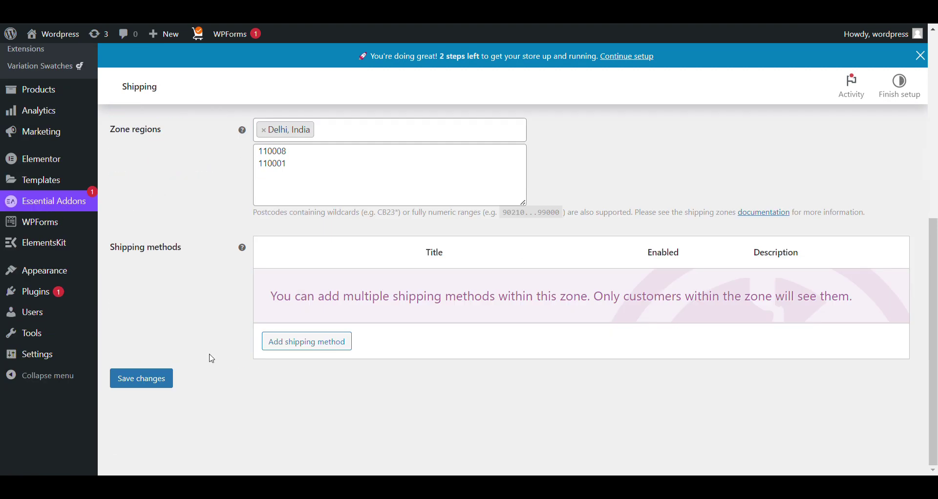
# Add a Flat rate method with cost 80 to the Delhi zone
pyautogui.click(332, 346)
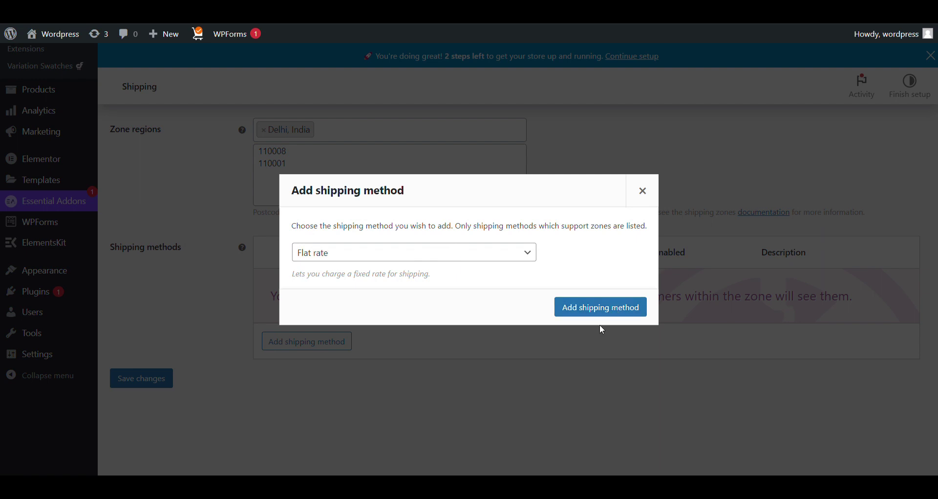
pyautogui.click(602, 307)
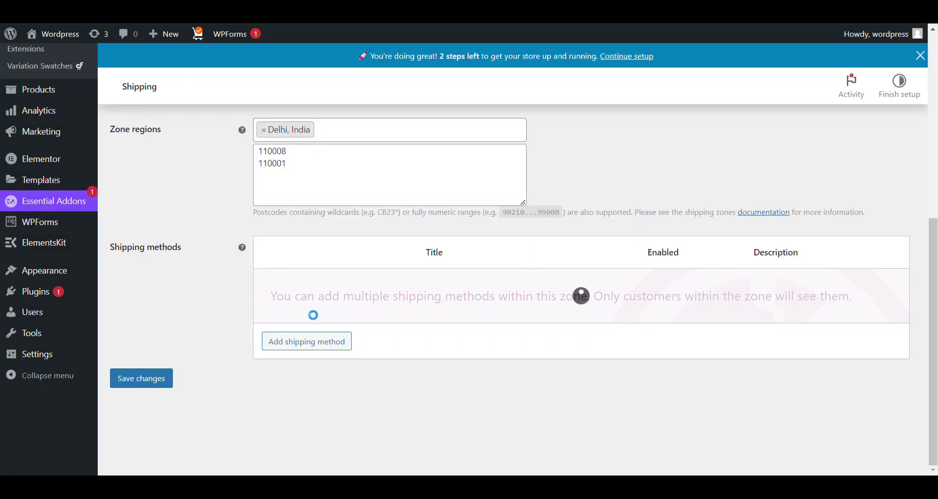
pyautogui.click(304, 308)
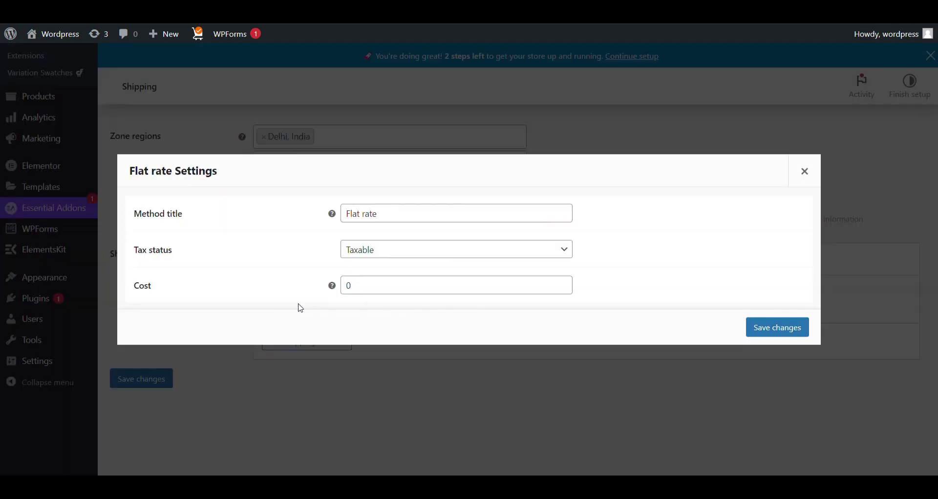
pyautogui.click(362, 287)
pyautogui.write('80')
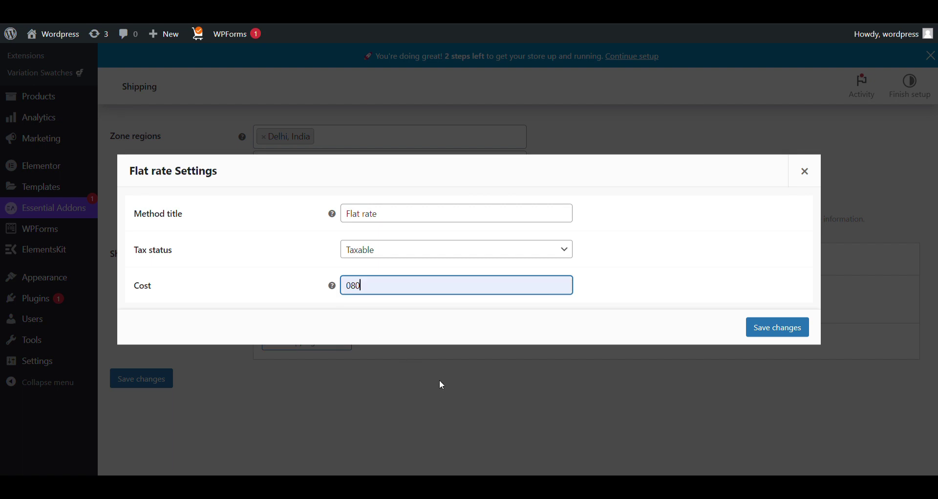
pyautogui.click(778, 325)
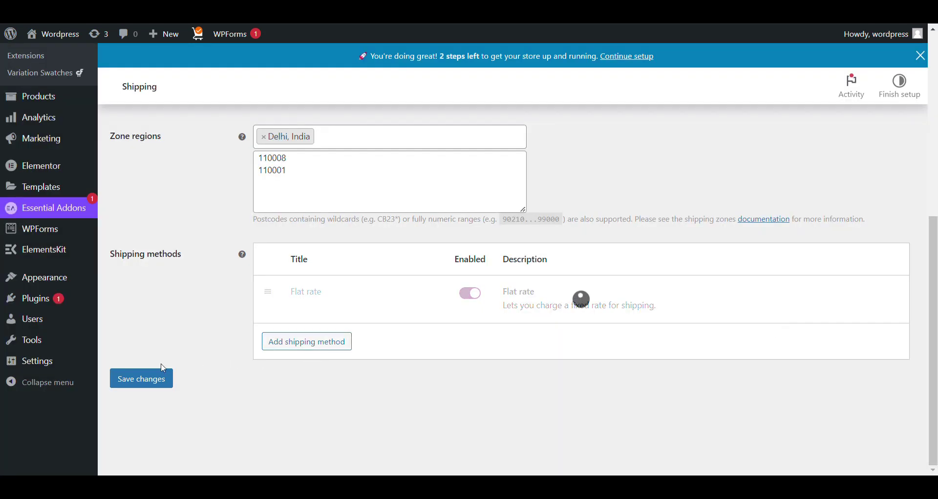
# Save the Delhi zone and return to the shipping zones list
pyautogui.click(155, 377)
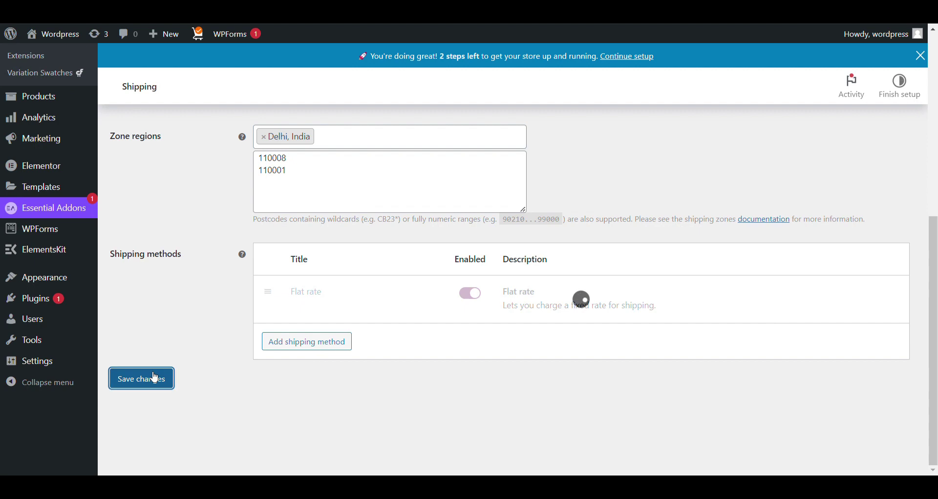
pyautogui.scroll(7, 204, 269)
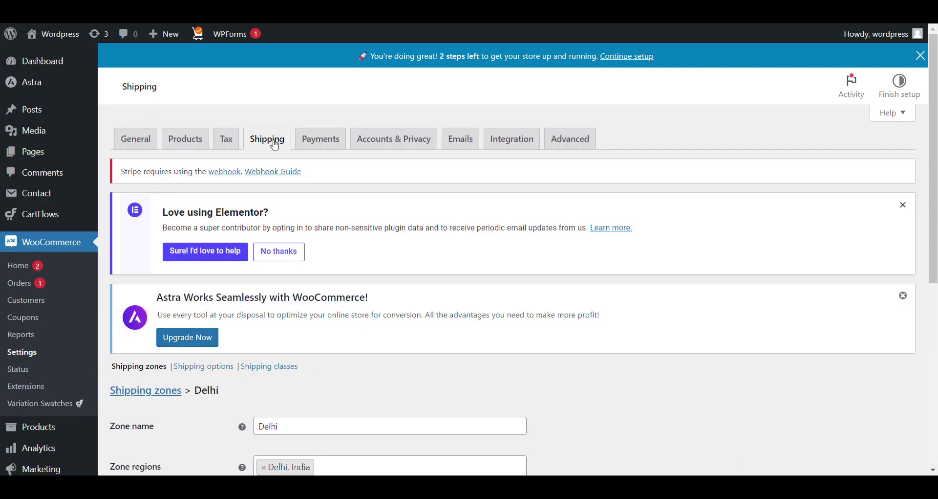
pyautogui.click(275, 145)
# Review the Delhi zone's name, regions and postcodes in the zones list
pyautogui.scroll(-4, 333, 254)
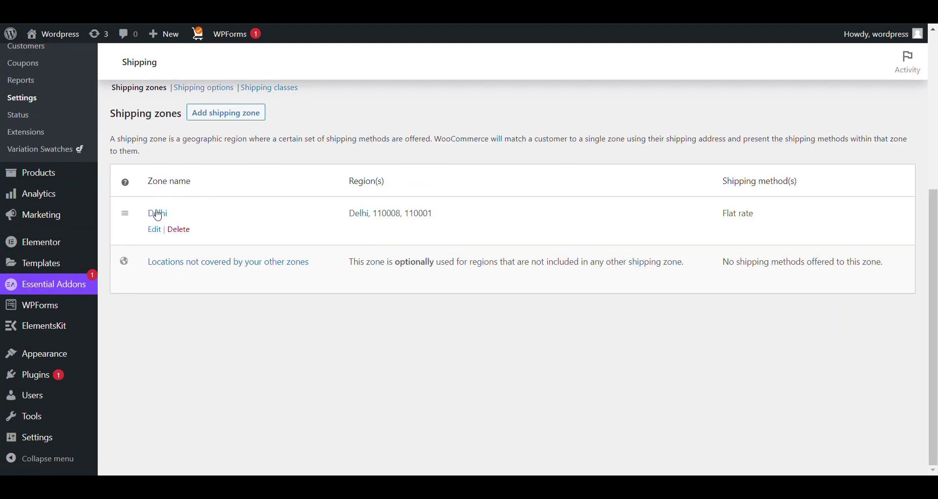
pyautogui.moveTo(145, 215); pyautogui.dragTo(178, 217)
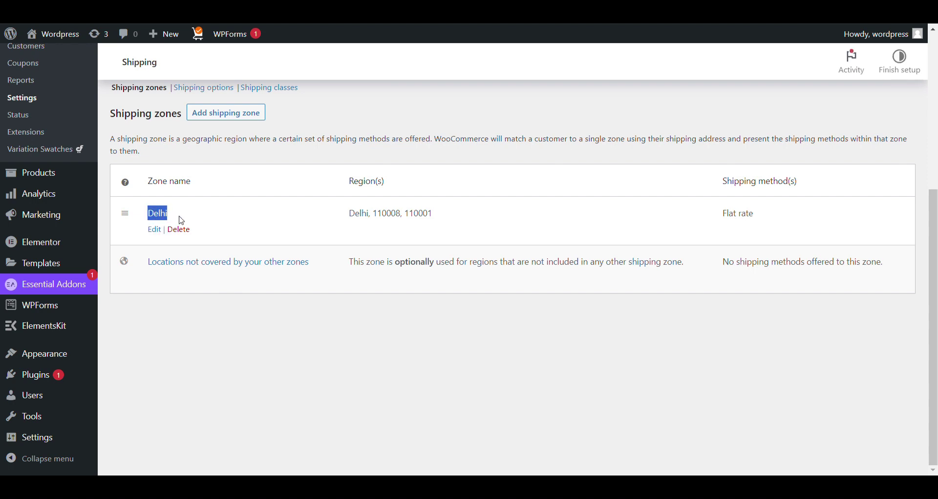
pyautogui.moveTo(347, 213); pyautogui.dragTo(456, 230)
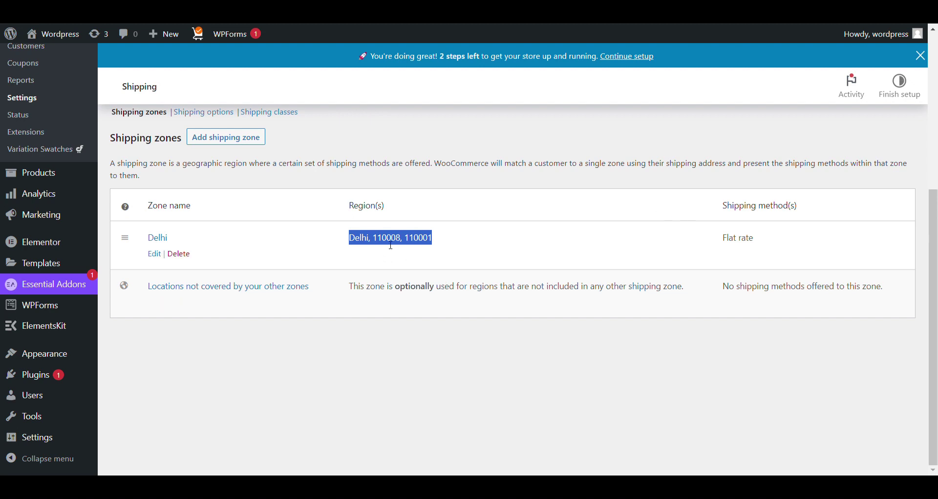
pyautogui.click(391, 245)
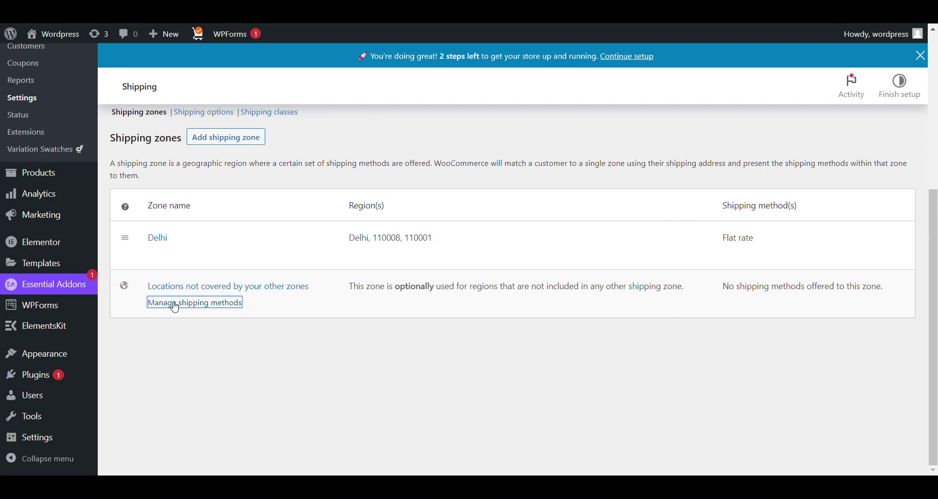
# Add a Flat rate costing 150 to 'Locations not covered by your other zones'
pyautogui.click(175, 303)
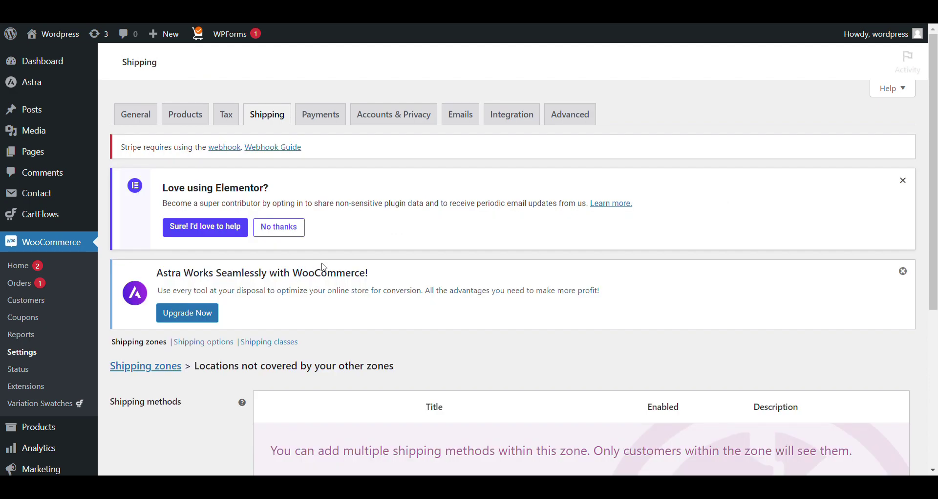
pyautogui.scroll(-5, 320, 266)
pyautogui.click(309, 243)
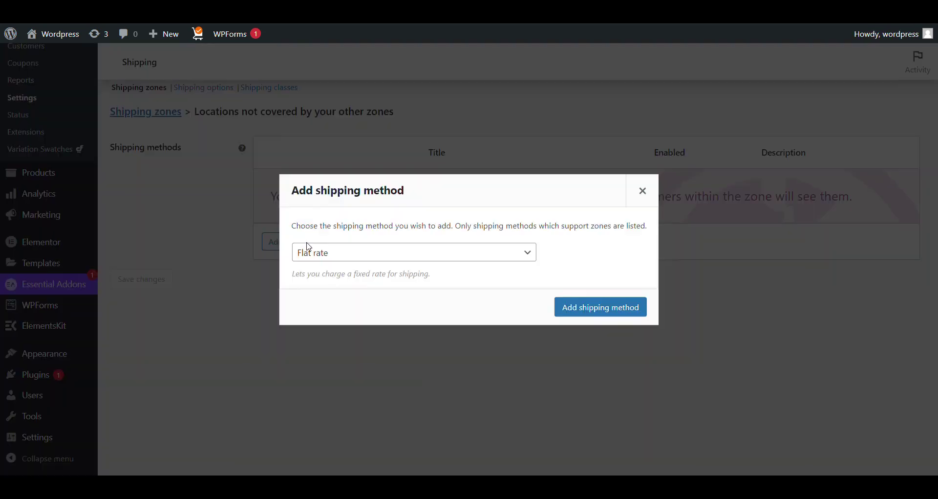
pyautogui.click(592, 313)
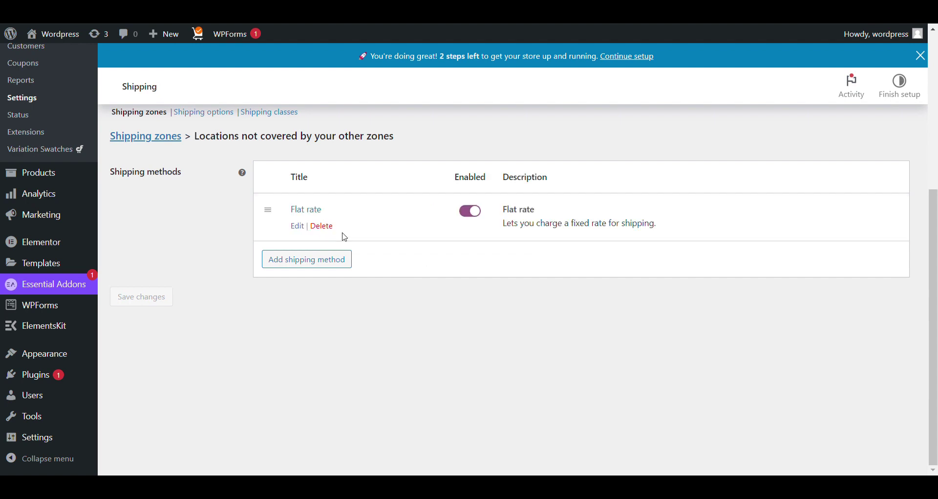
pyautogui.click(296, 226)
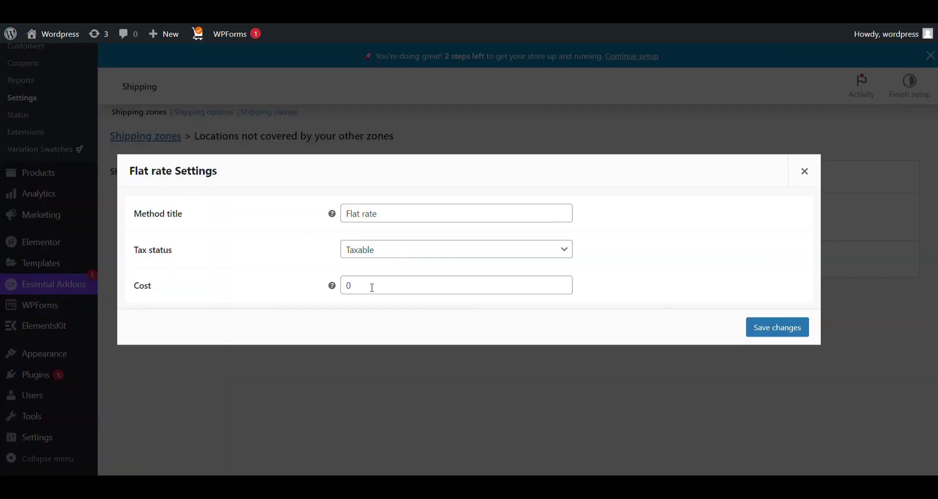
pyautogui.click(348, 288)
pyautogui.write('15')
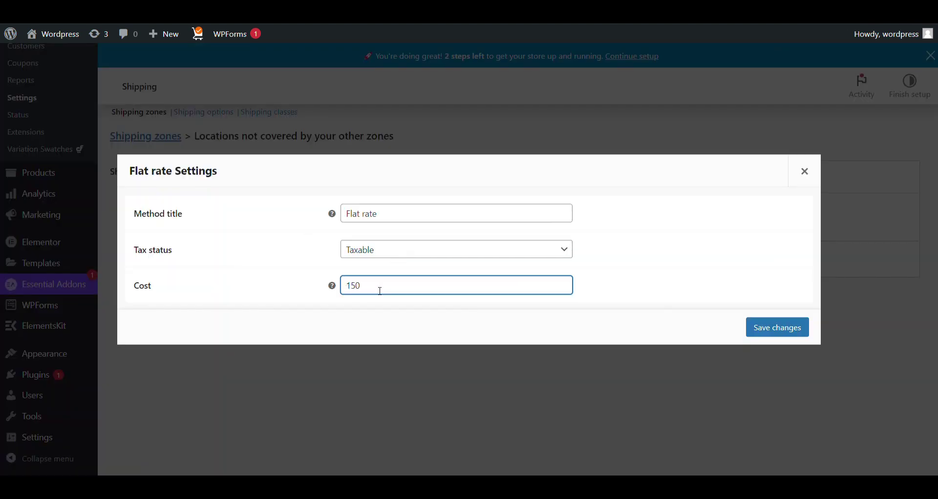
pyautogui.click(781, 328)
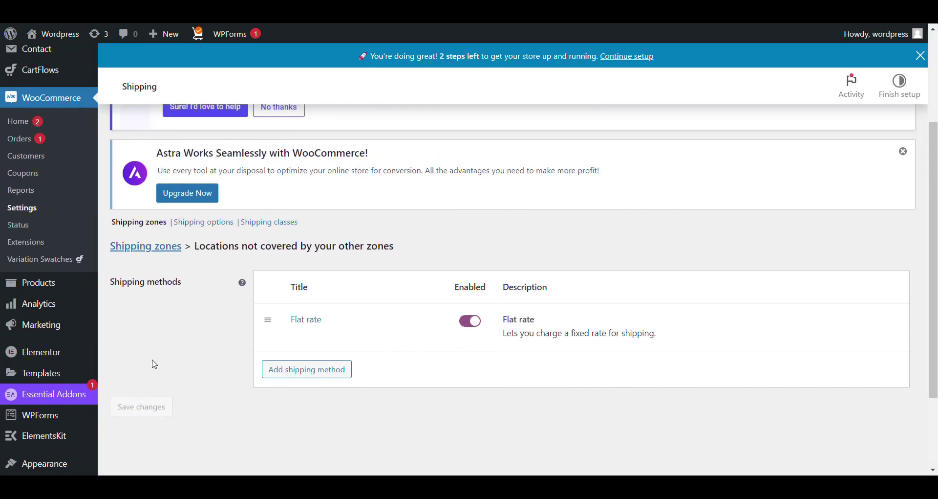
pyautogui.scroll(3, 159, 317)
pyautogui.click(269, 125)
# Create a new shipping zone and name it Gurgaon
pyautogui.scroll(-5, 356, 262)
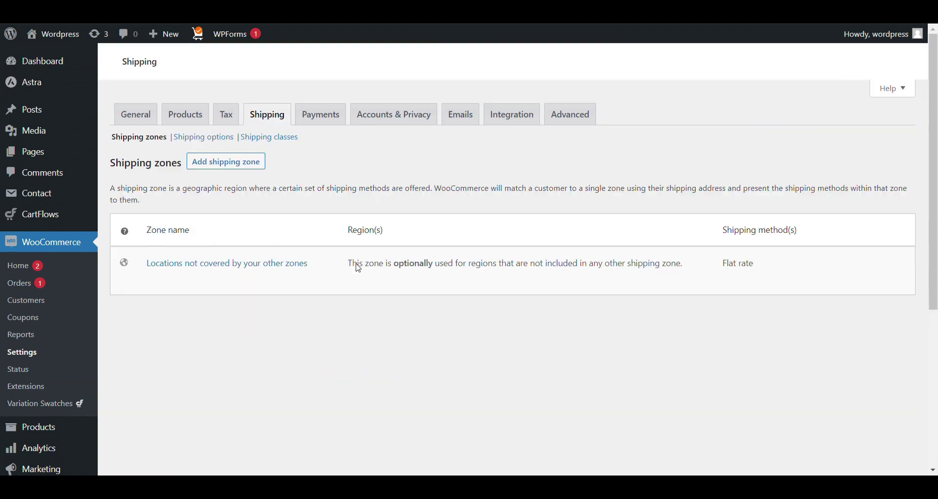
pyautogui.scroll(2, 357, 266)
pyautogui.click(216, 188)
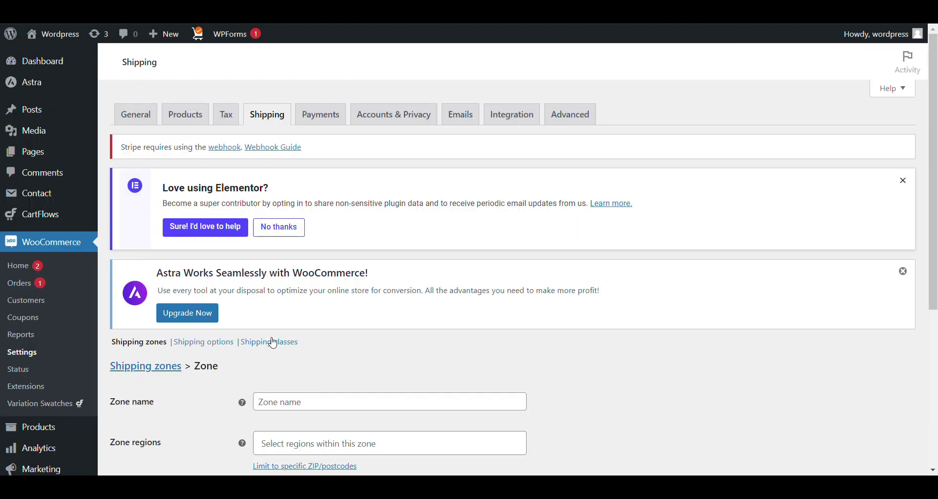
pyautogui.scroll(-3, 279, 322)
pyautogui.click(420, 282)
pyautogui.write('Gurgaon')
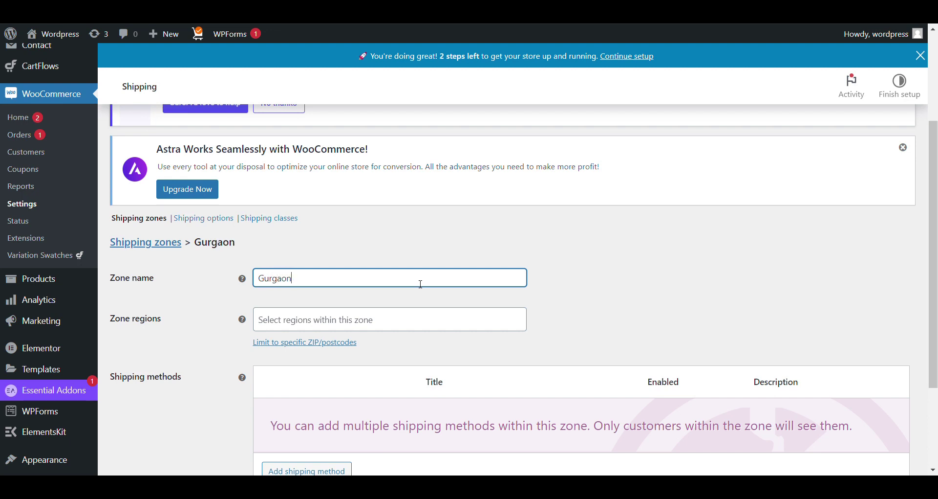
# Search the zone regions for 'gur', then for 'india'
pyautogui.click(418, 326)
pyautogui.write('gur')
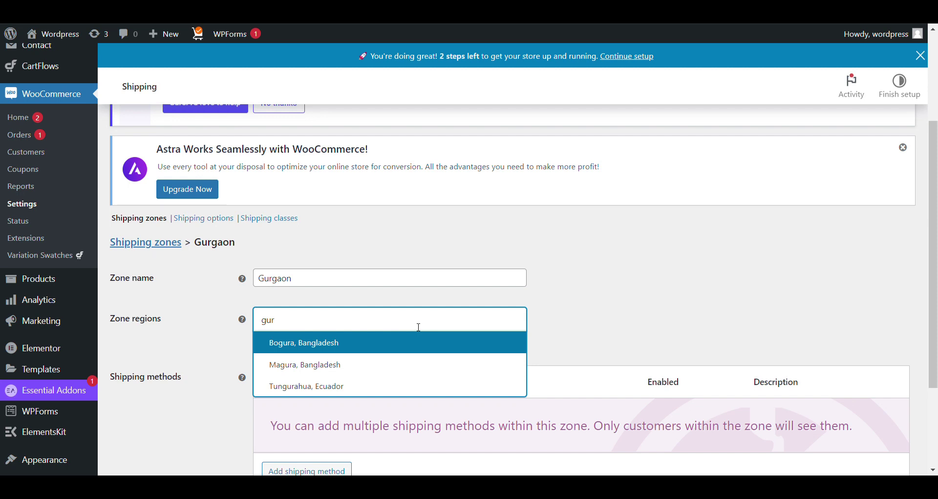
pyautogui.hotkey('ctrl', 'a')
pyautogui.write('i')
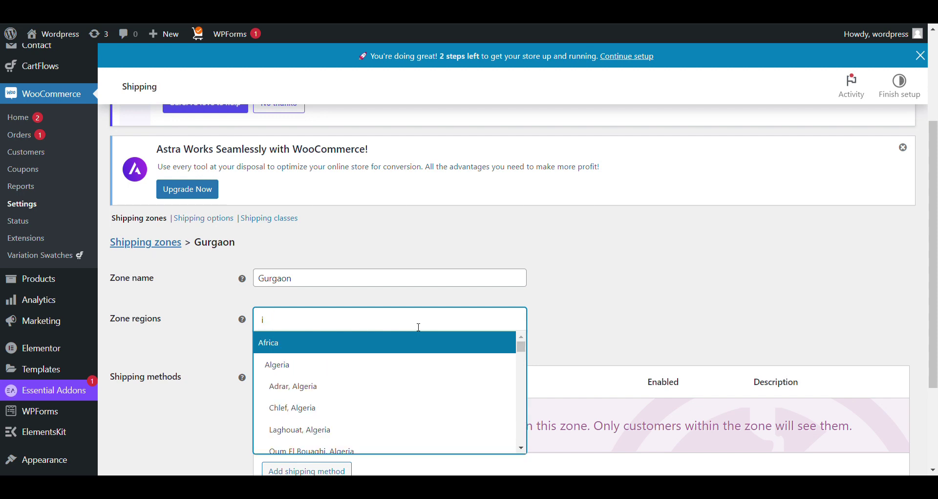
pyautogui.write('ndia')
pyautogui.scroll(-5, 399, 367)
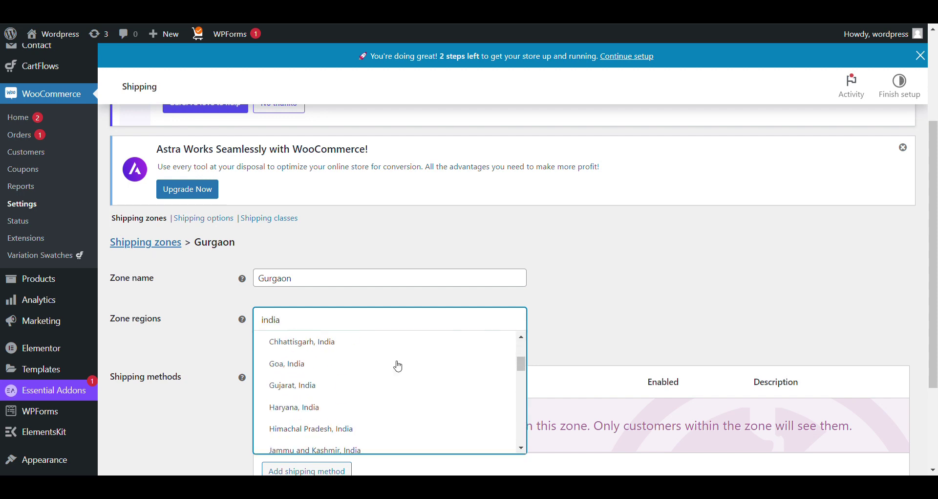
pyautogui.scroll(-3, 398, 365)
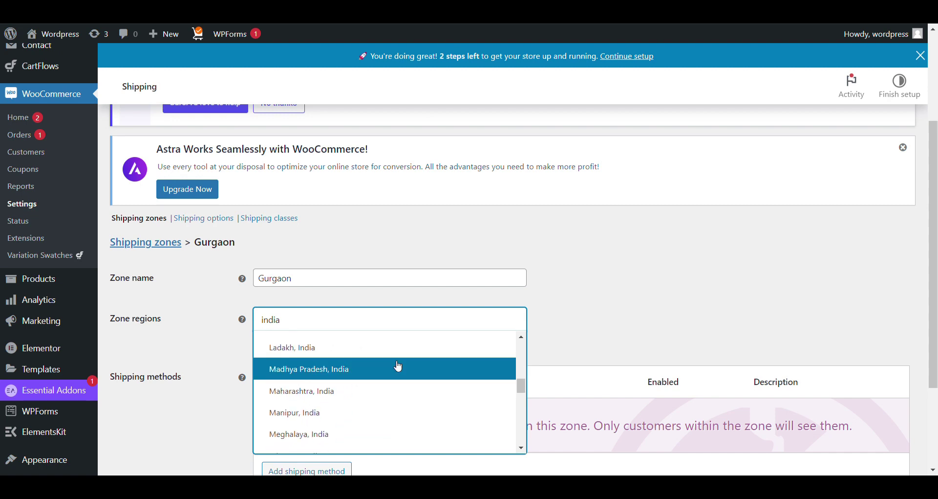
pyautogui.scroll(-2, 399, 366)
pyautogui.scroll(-2, 397, 366)
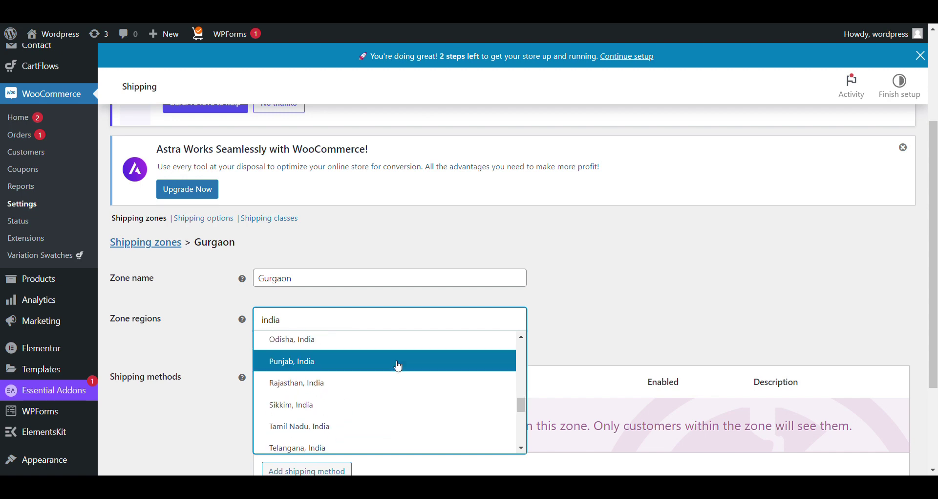
# Rename the zone to Haryana and add 'Haryana, India' as its region
pyautogui.click(304, 281)
pyautogui.press('BackSpace')
pyautogui.press('BackSpace')
pyautogui.press('BackSpace')
pyautogui.press('BackSpace')
pyautogui.press('BackSpace')
pyautogui.press('BackSpace')
pyautogui.press('BackSpace')
pyautogui.write('Haryana')
pyautogui.click(310, 320)
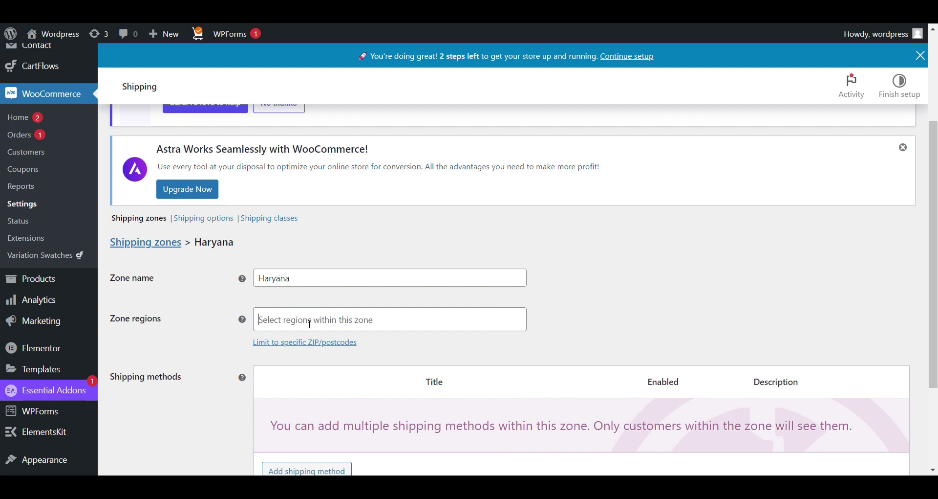
pyautogui.write('harya')
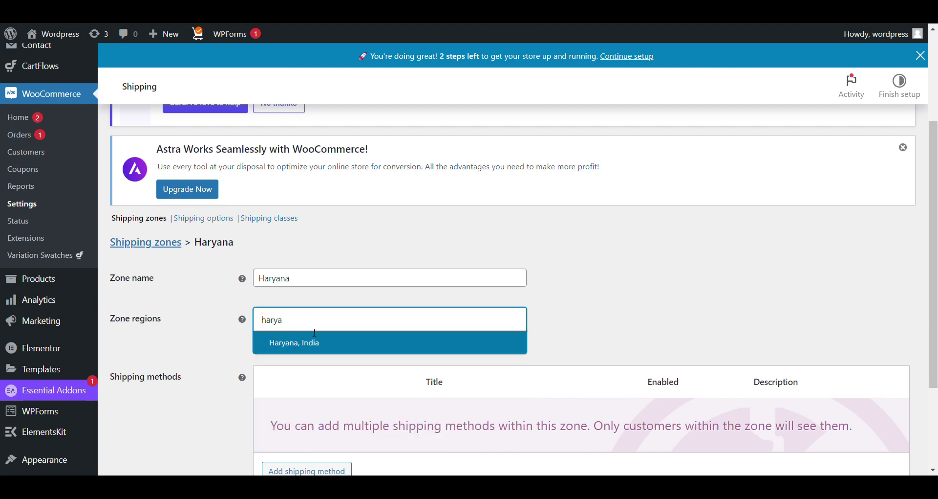
pyautogui.click(315, 339)
pyautogui.scroll(-3, 353, 341)
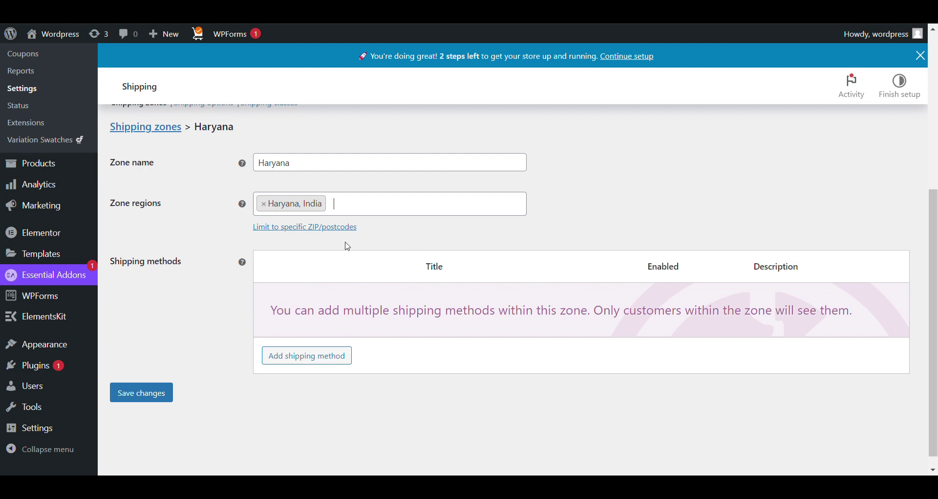
pyautogui.click(303, 361)
# Add a Flat rate costing 100 to the Haryana zone and save the zone
pyautogui.click(425, 258)
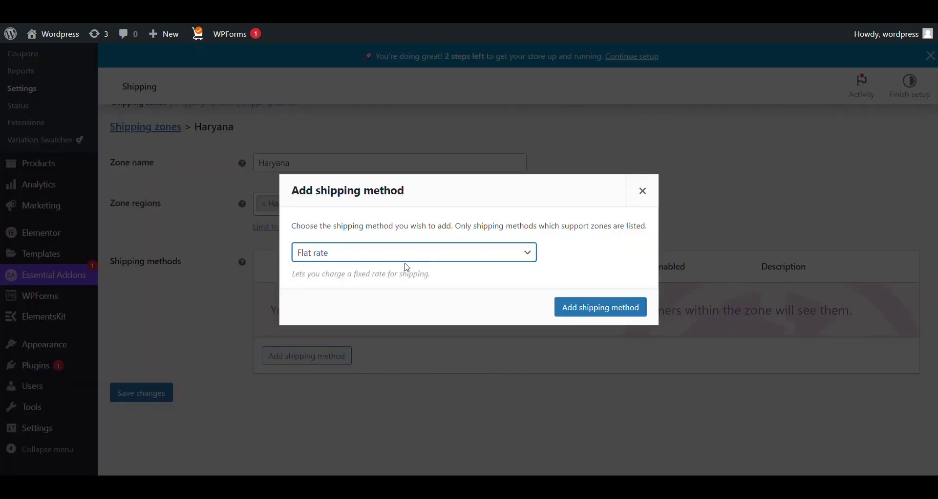
pyautogui.click(595, 308)
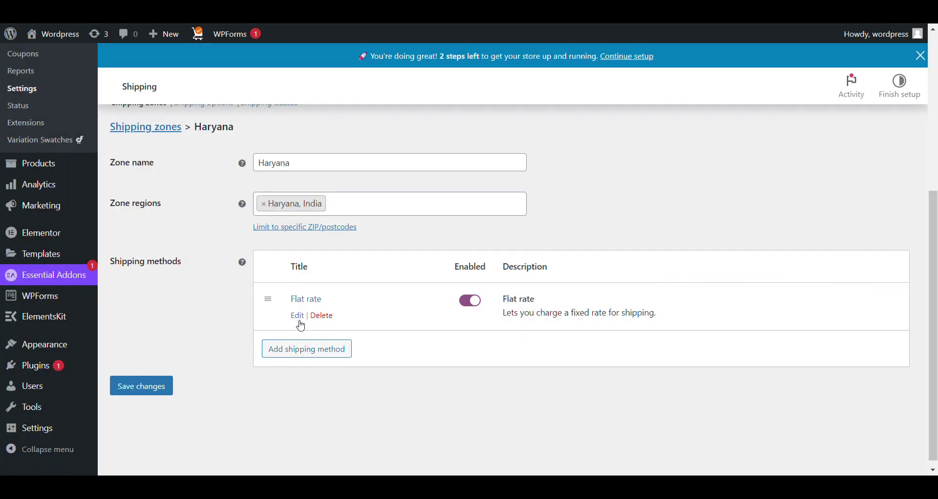
pyautogui.click(298, 316)
pyautogui.click(347, 287)
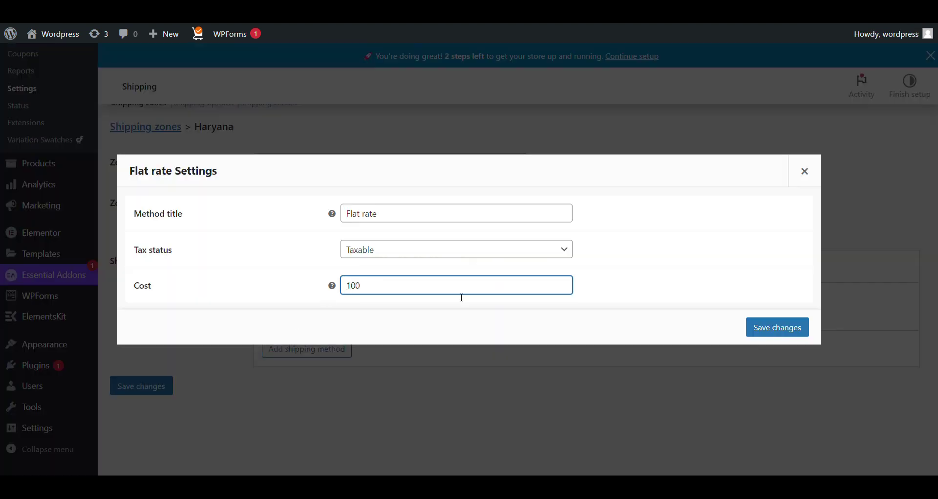
pyautogui.click(784, 327)
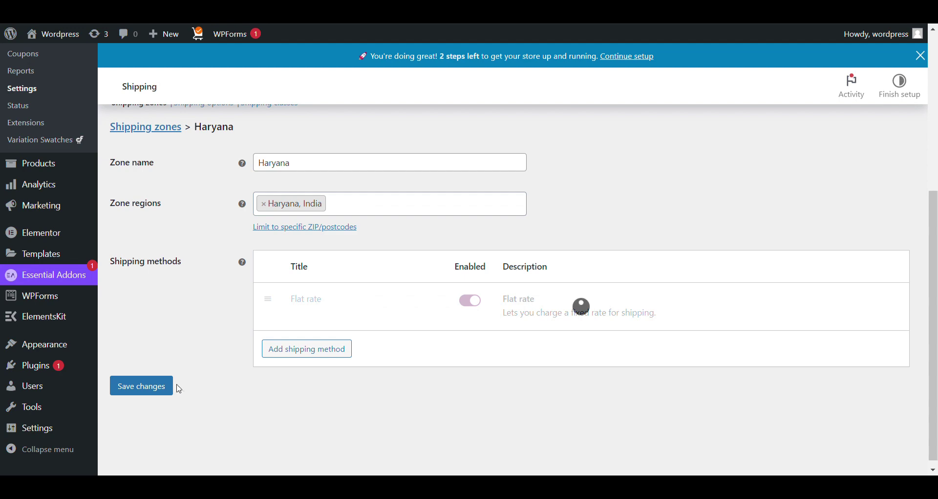
pyautogui.click(142, 388)
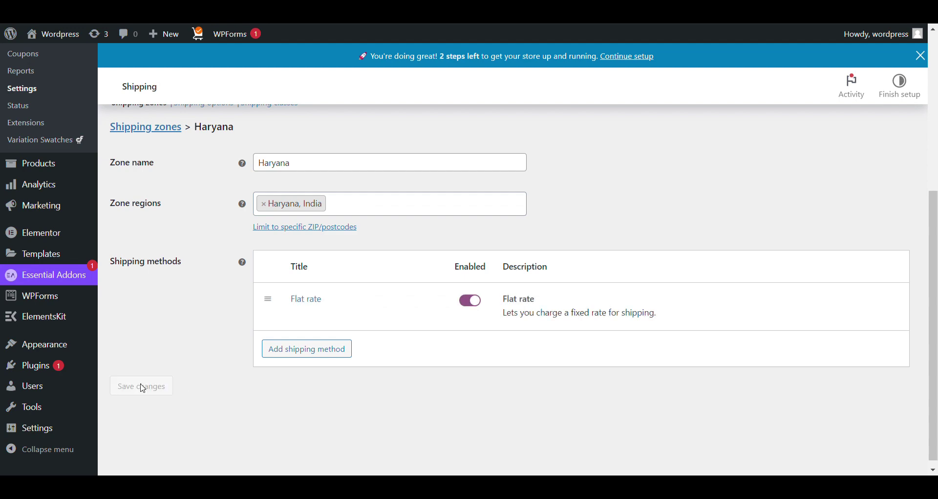
pyautogui.scroll(5, 172, 165)
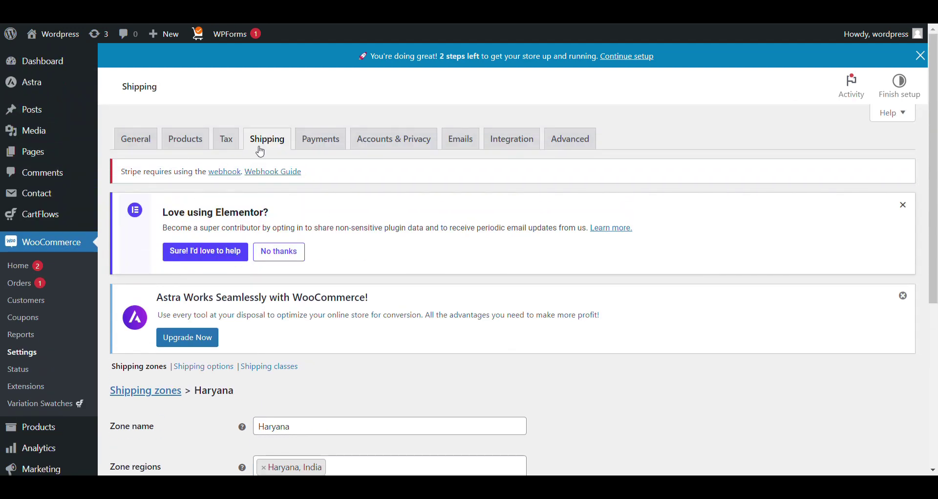
# Check the zones list for the Delhi and Haryana flat rates, then visit the Greenstore storefront
pyautogui.click(264, 151)
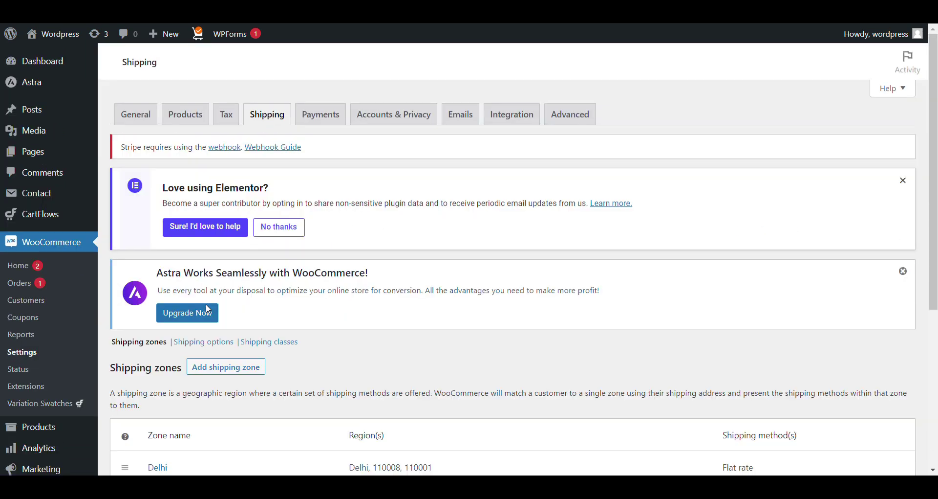
pyautogui.scroll(-4, 206, 306)
pyautogui.moveTo(149, 257)
pyautogui.moveTo(145, 258); pyautogui.dragTo(168, 260)
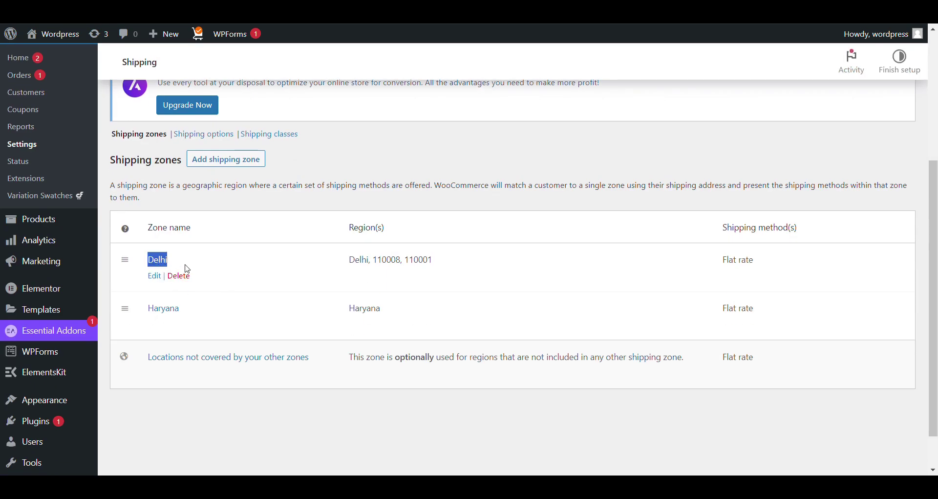
pyautogui.moveTo(148, 360); pyautogui.dragTo(322, 360)
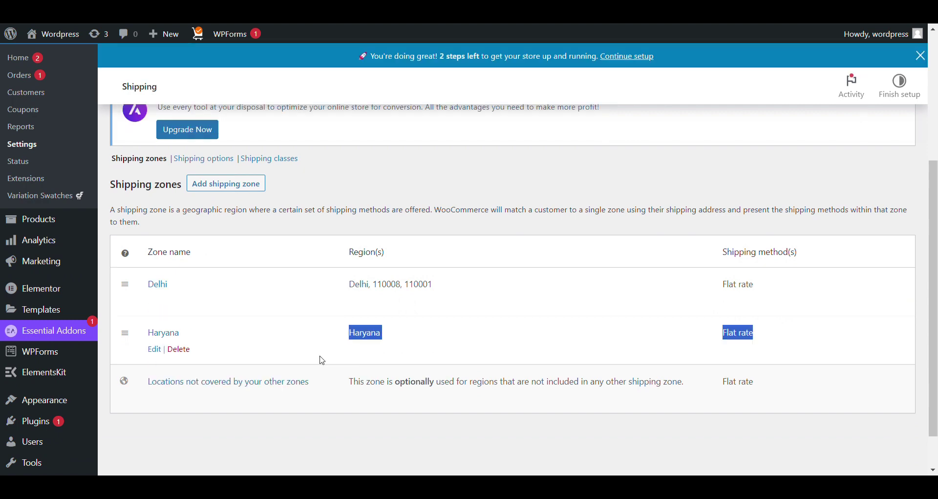
pyautogui.click(64, 42)
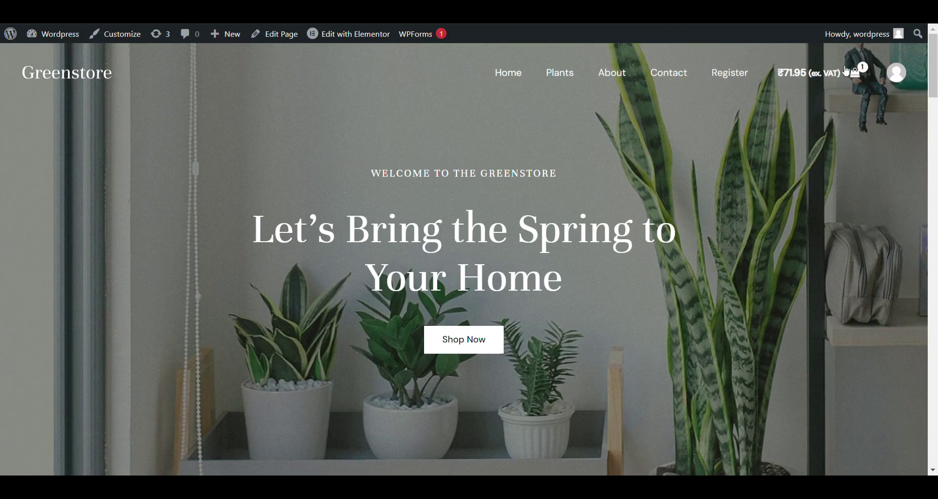
# Go from the cart to checkout and note the ₹80.00 flat rate shipping
pyautogui.click(855, 72)
pyautogui.click(774, 449)
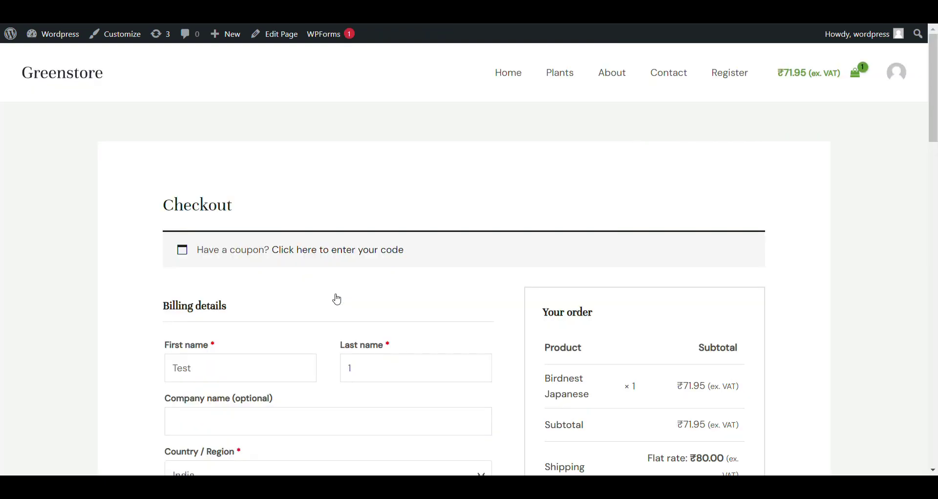
pyautogui.scroll(-4, 336, 297)
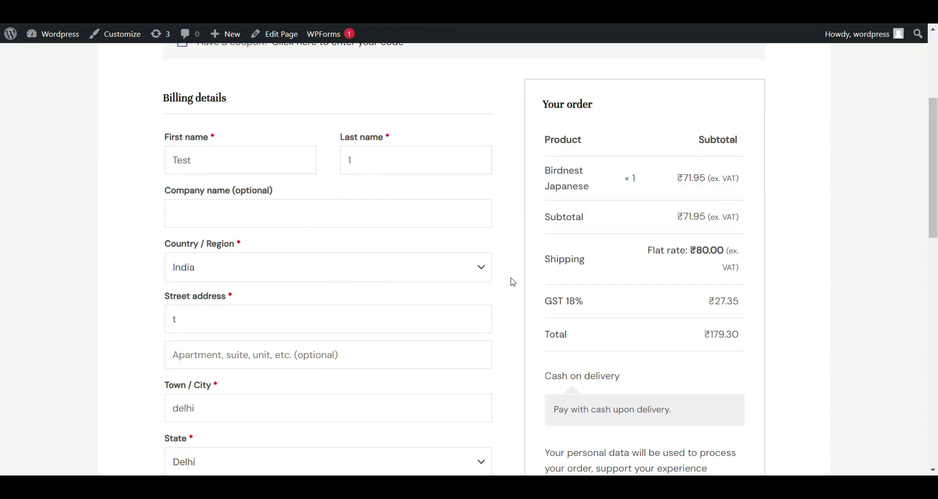
pyautogui.scroll(-1, 513, 282)
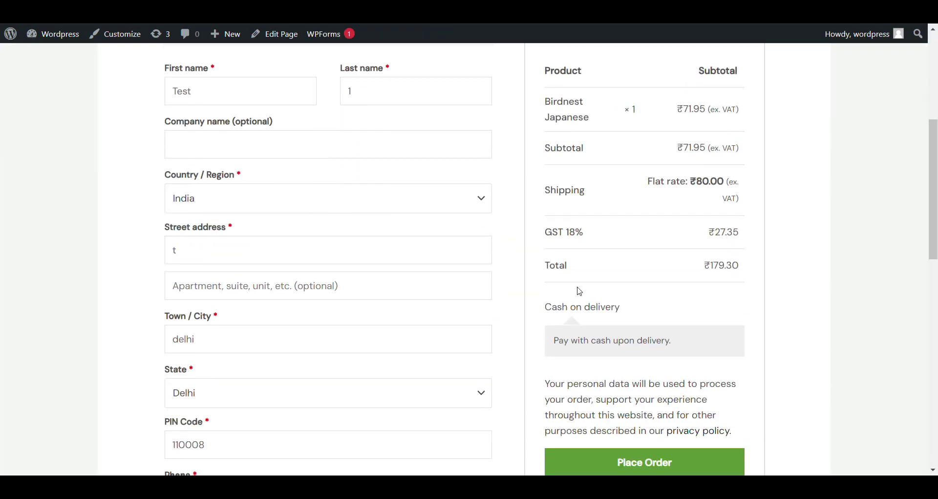
pyautogui.scroll(1, 579, 291)
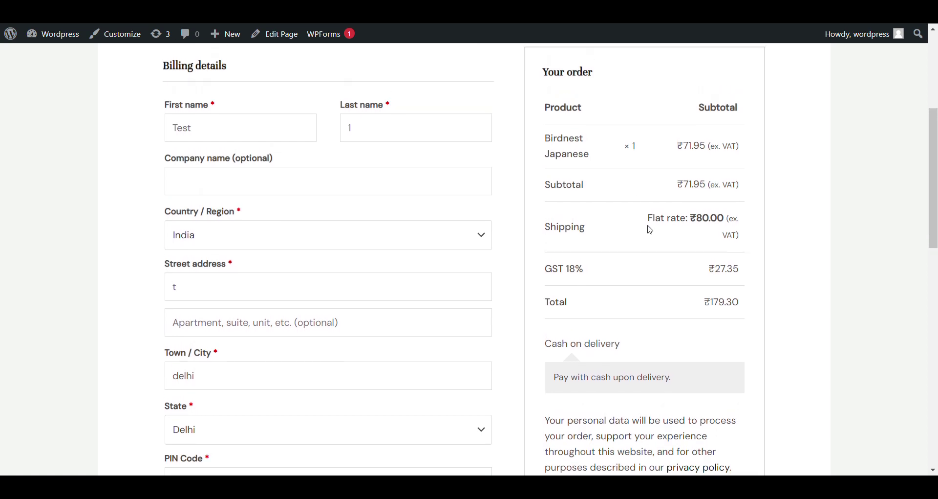
pyautogui.moveTo(649, 225); pyautogui.dragTo(745, 214)
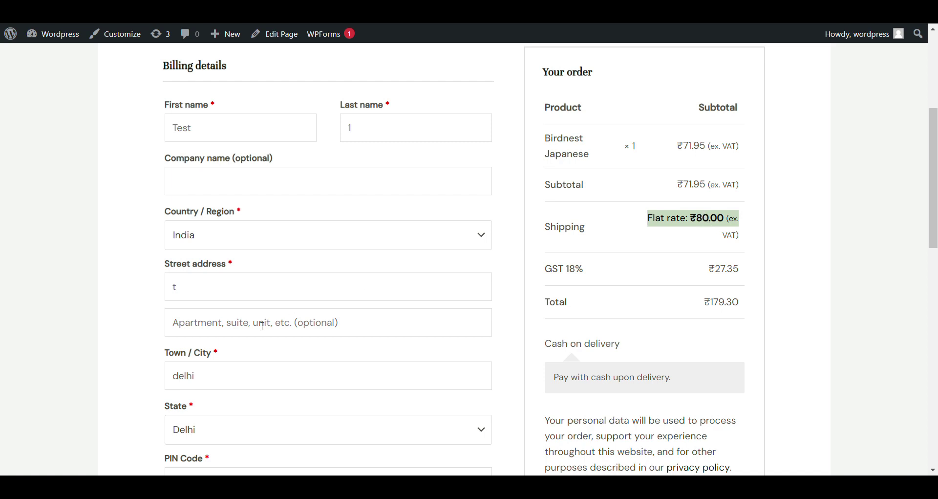
# Change the PIN Code to 110005 and confirm shipping rises to ₹150.00
pyautogui.scroll(-2, 262, 325)
pyautogui.click(249, 387)
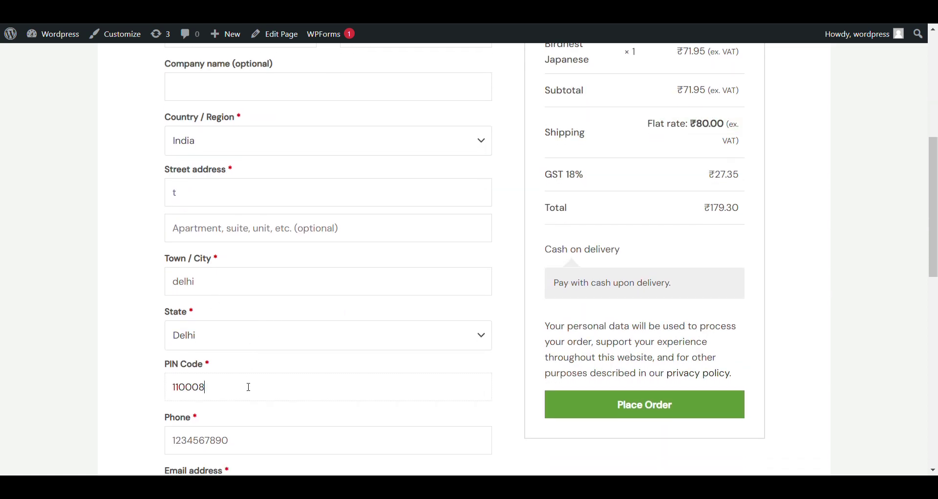
pyautogui.write('5')
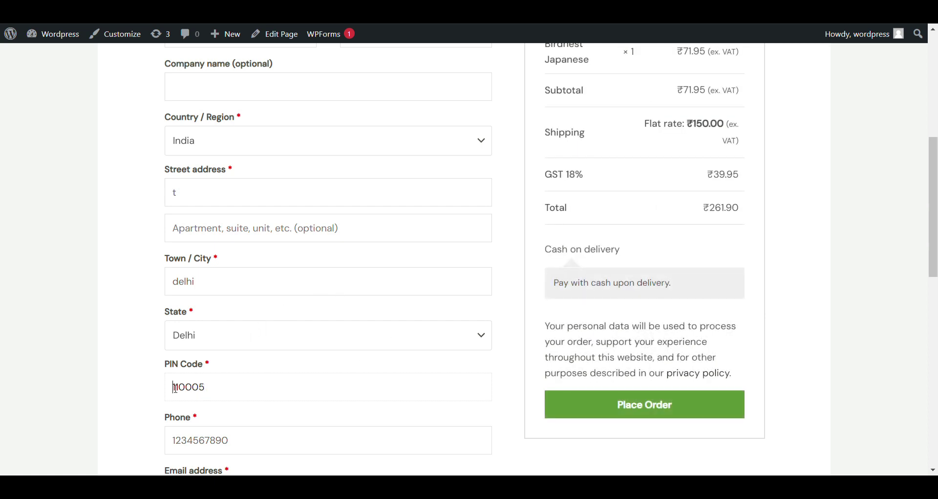
pyautogui.moveTo(211, 391); pyautogui.dragTo(172, 387)
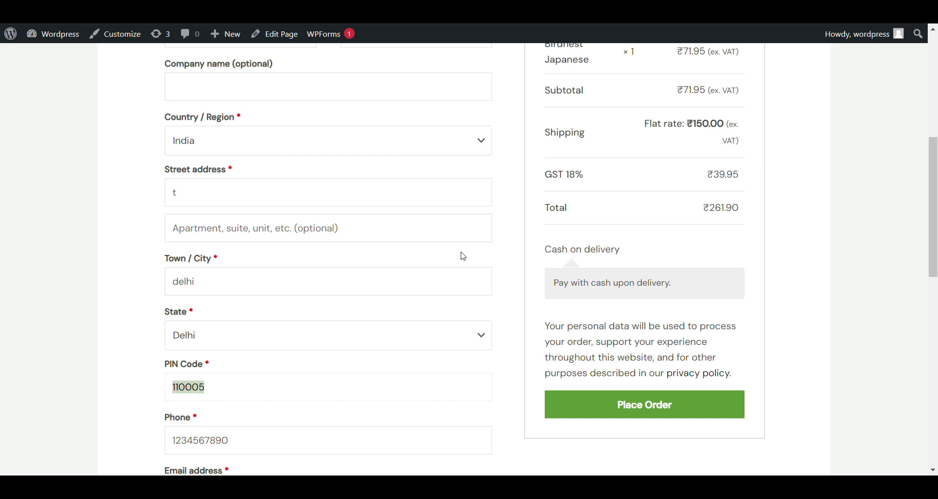
pyautogui.moveTo(641, 119); pyautogui.dragTo(737, 126)
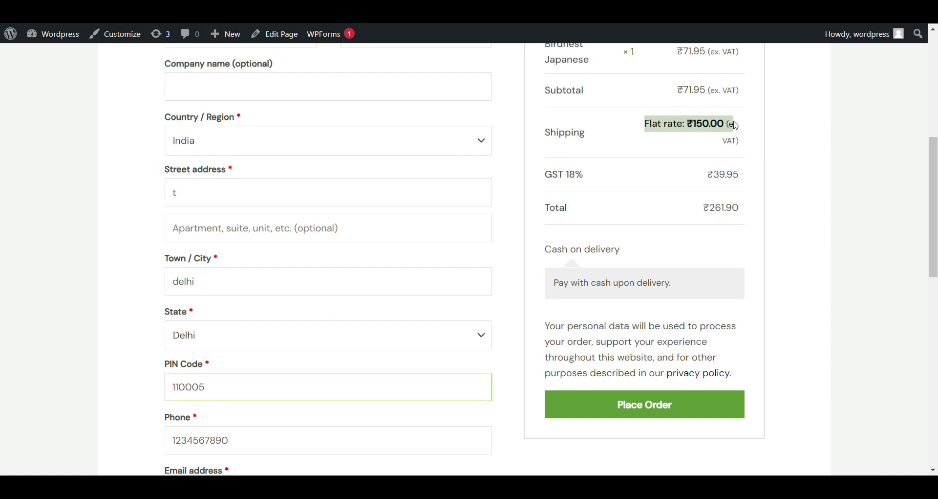
pyautogui.click(210, 341)
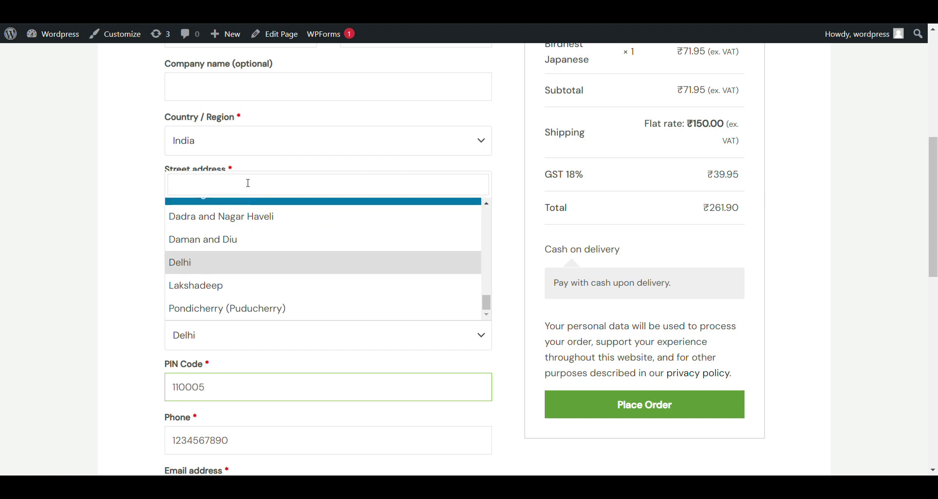
# Switch the state to Haryana and confirm the ₹100.00 flat rate
pyautogui.write('hary')
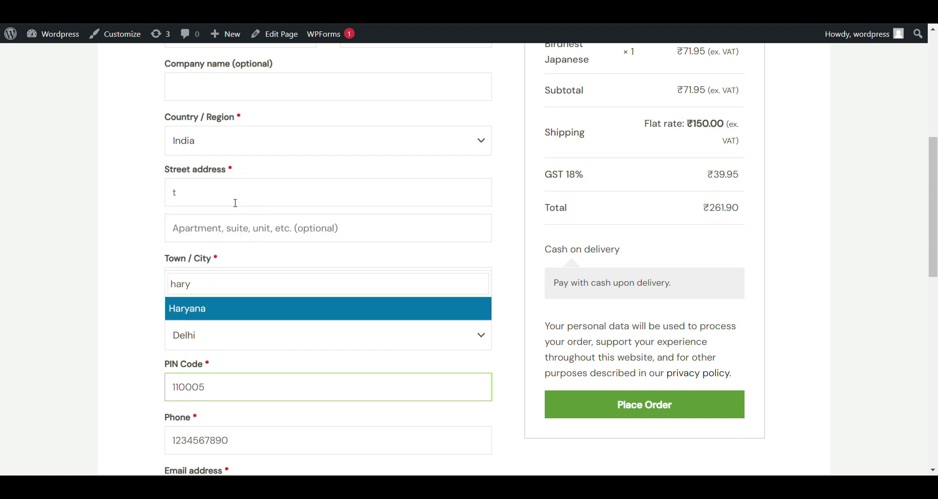
pyautogui.click(218, 308)
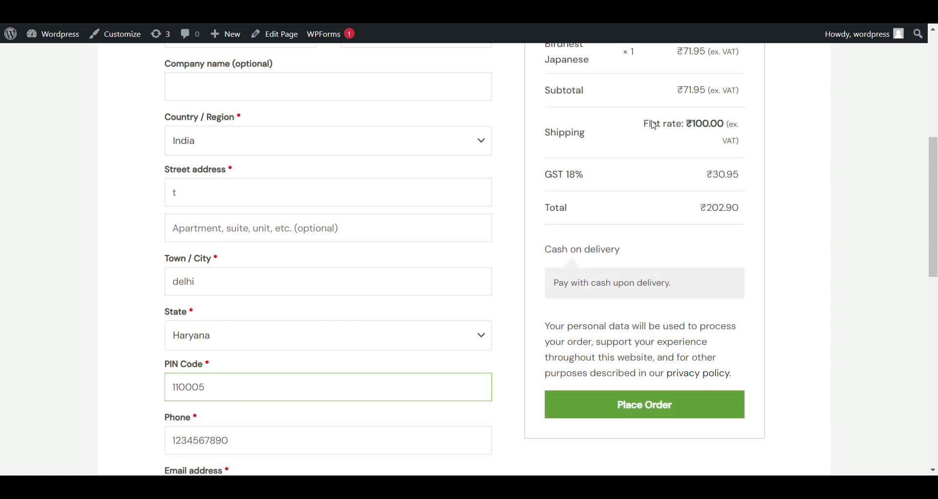
pyautogui.moveTo(630, 130); pyautogui.dragTo(679, 138)
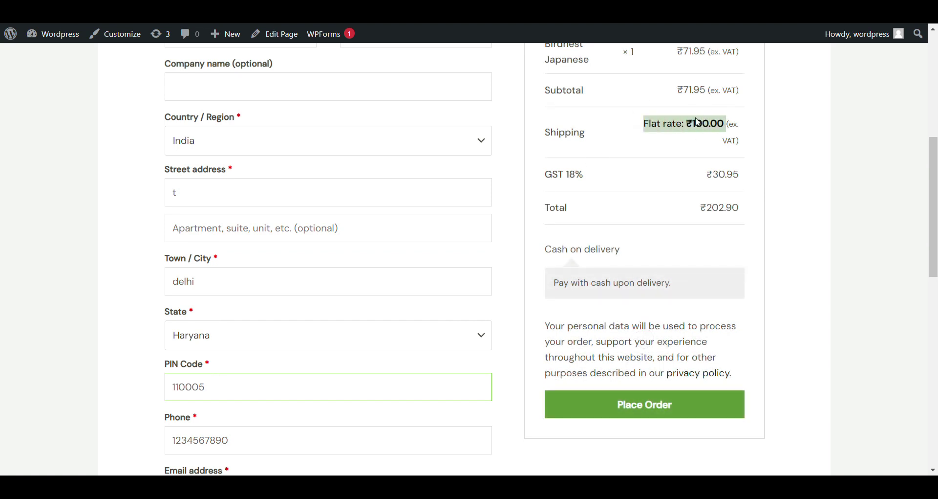
# Switch the state to Himachal Pradesh, then Jharkhand, both showing ₹150.00 shipping
pyautogui.click(215, 341)
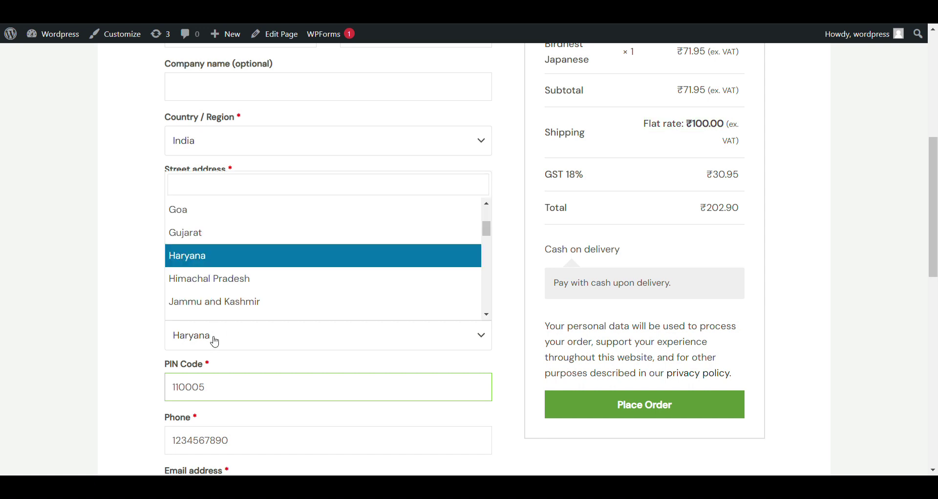
pyautogui.click(241, 279)
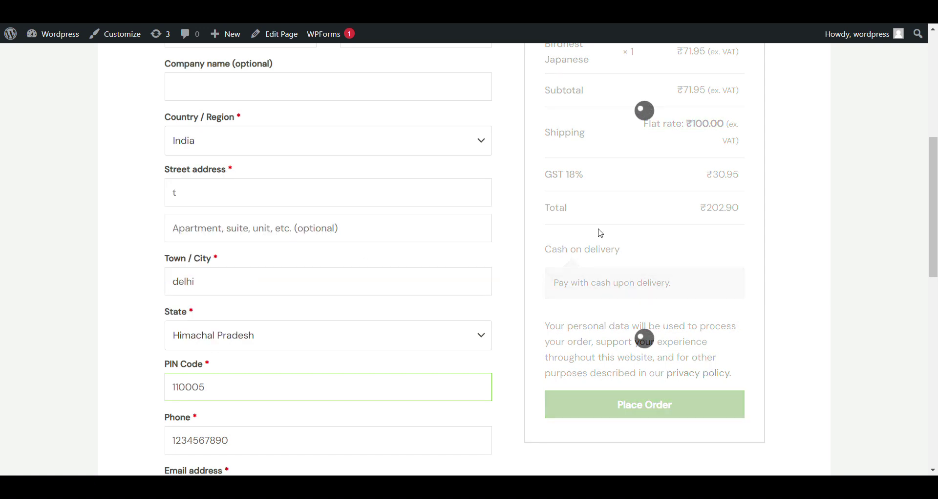
pyautogui.scroll(1, 687, 153)
pyautogui.scroll(2, 687, 153)
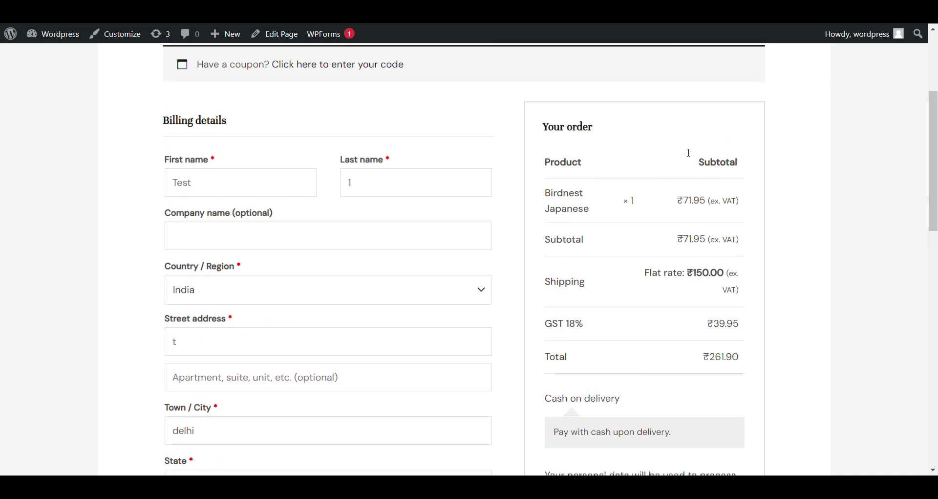
pyautogui.scroll(-1, 687, 153)
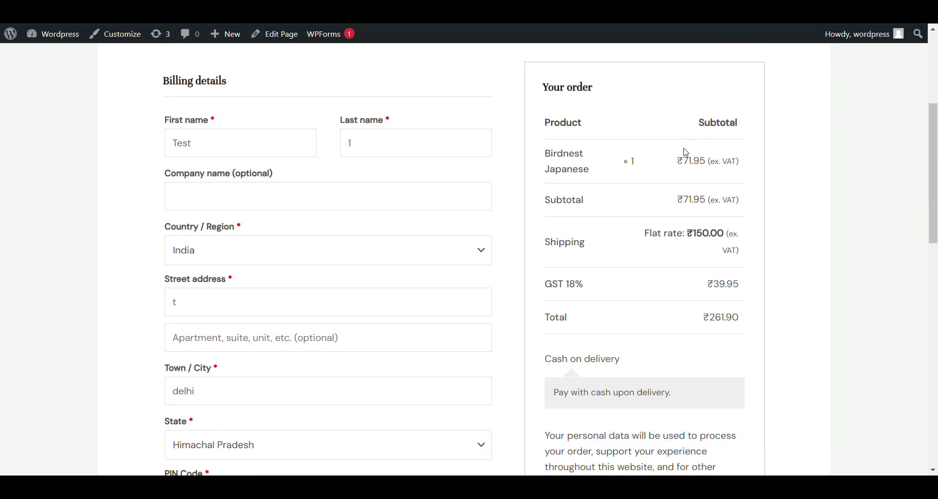
pyautogui.scroll(-2, 687, 153)
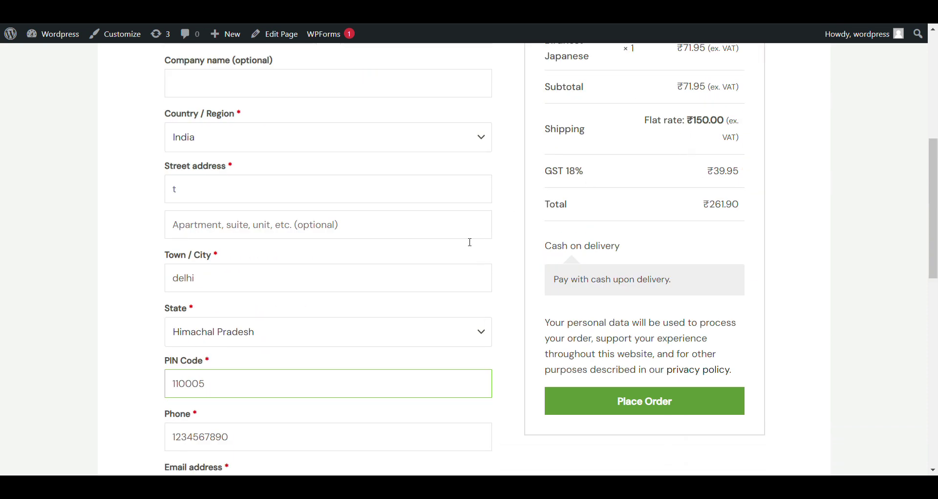
pyautogui.click(270, 342)
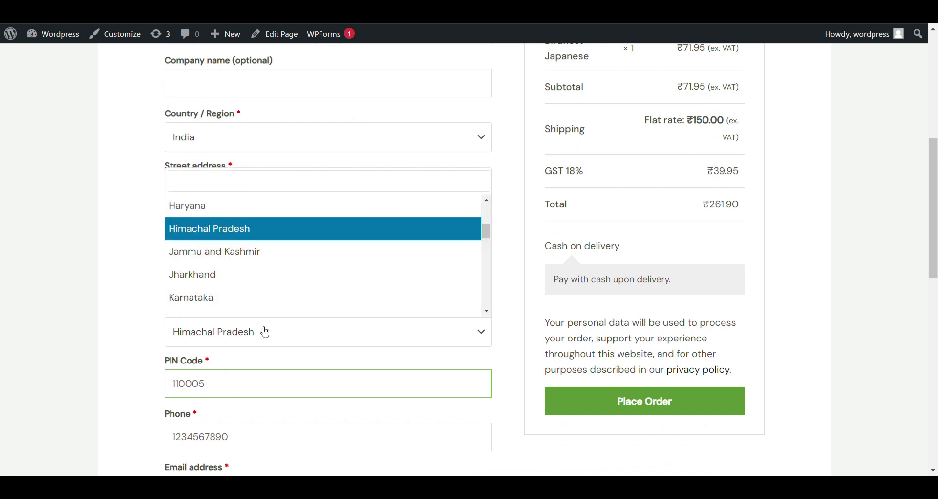
pyautogui.click(239, 281)
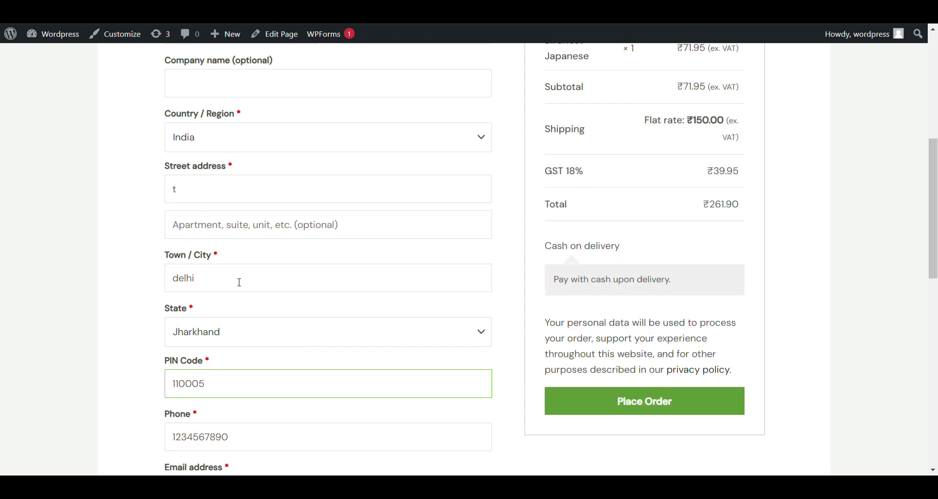
pyautogui.moveTo(49, 37)
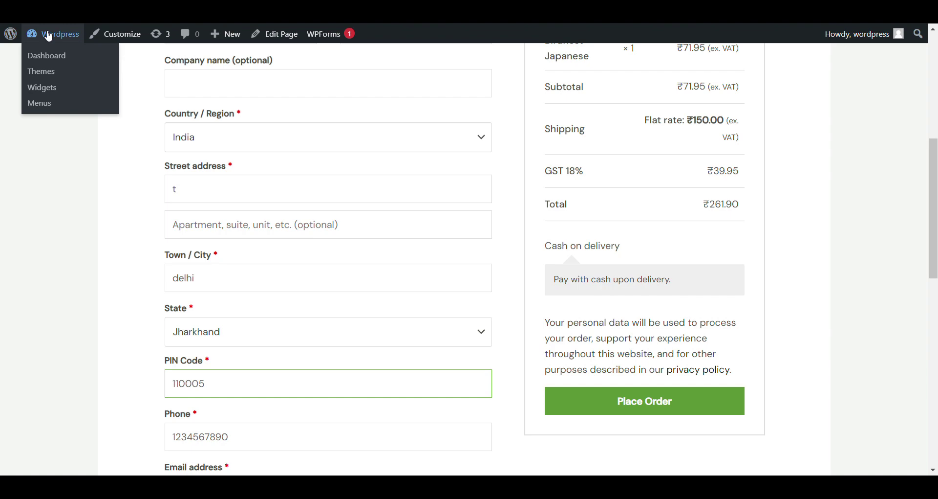
# Open WooCommerce's Shipping settings and scroll to the Delhi, Haryana and rest-of-world zones table
pyautogui.click(49, 37)
pyautogui.moveTo(69, 291)
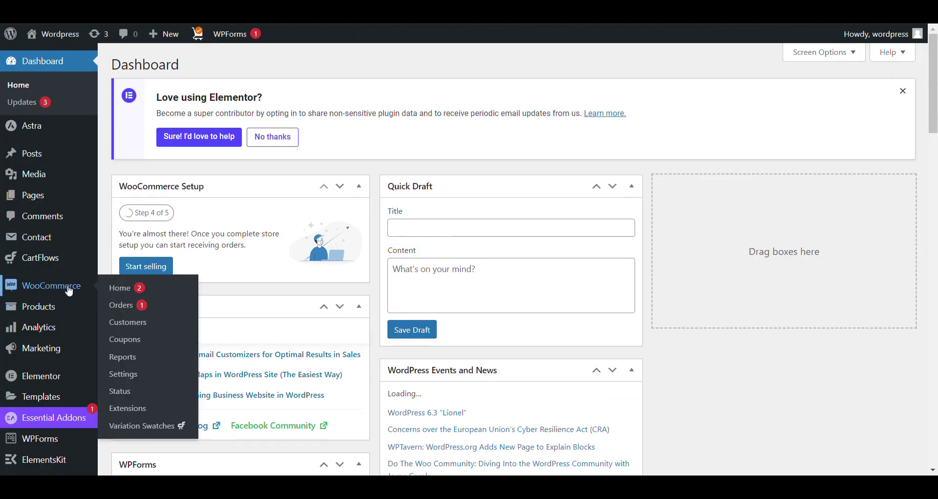
pyautogui.click(152, 378)
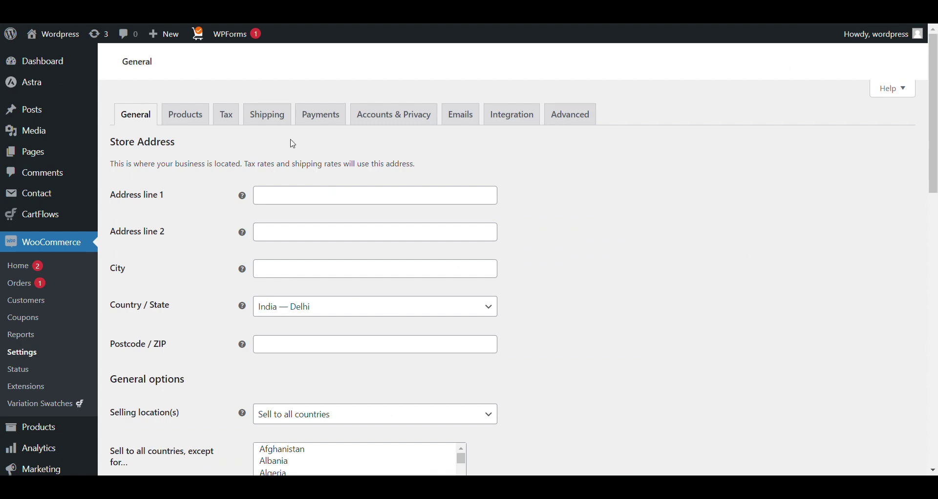
pyautogui.click(277, 124)
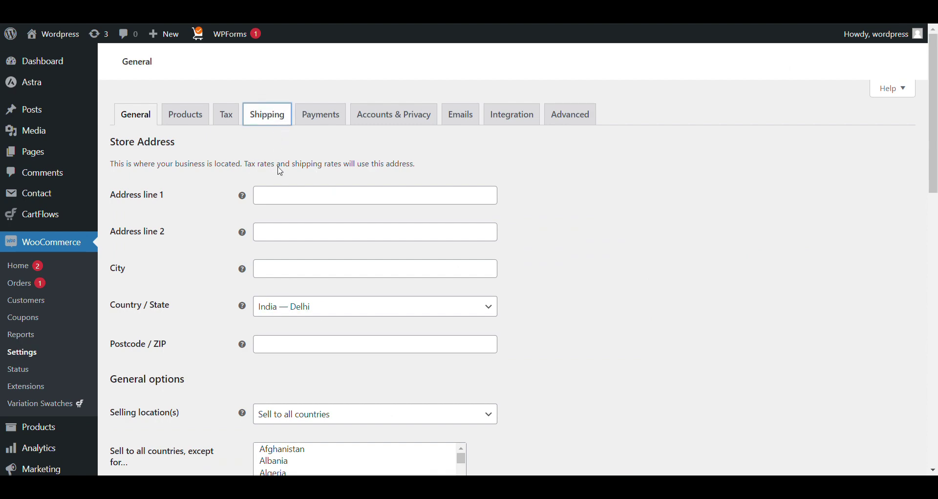
pyautogui.scroll(-5, 226, 186)
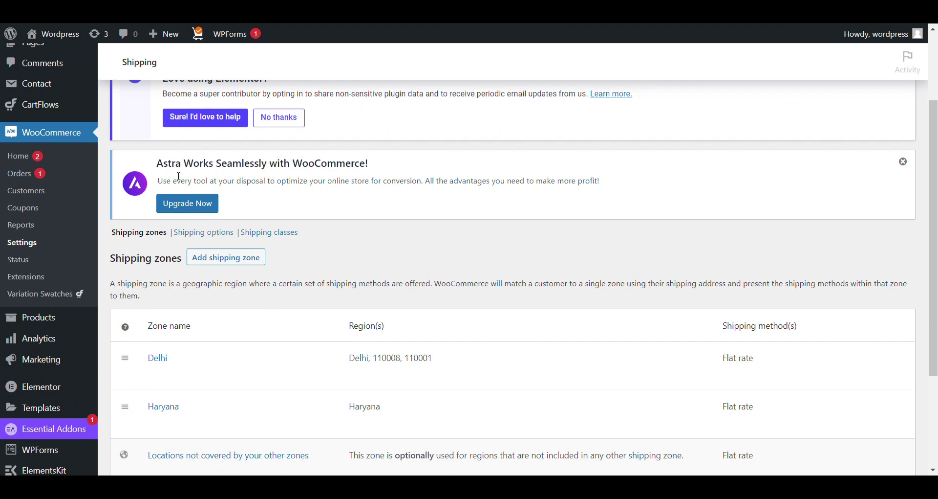
pyautogui.scroll(-3, 179, 177)
pyautogui.moveTo(210, 315)
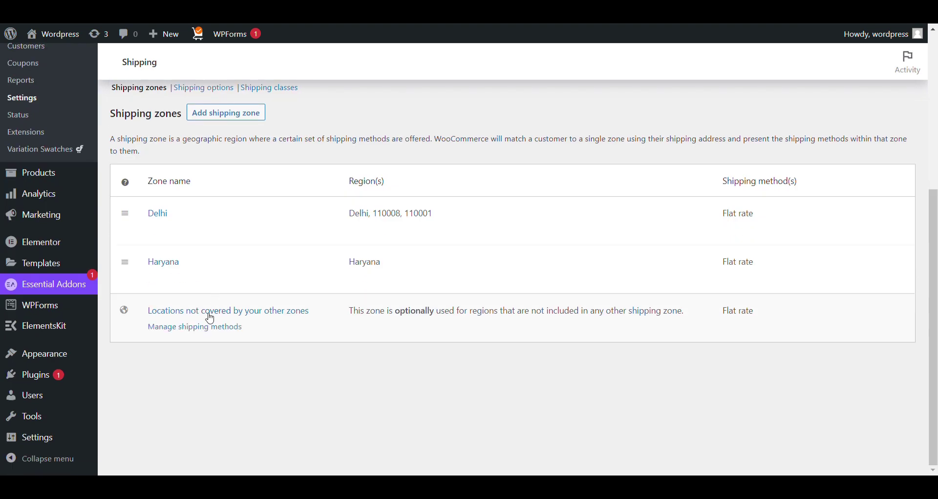
# Delete the Flat rate method from the 'Locations not covered by your other zones' zone
pyautogui.click(191, 331)
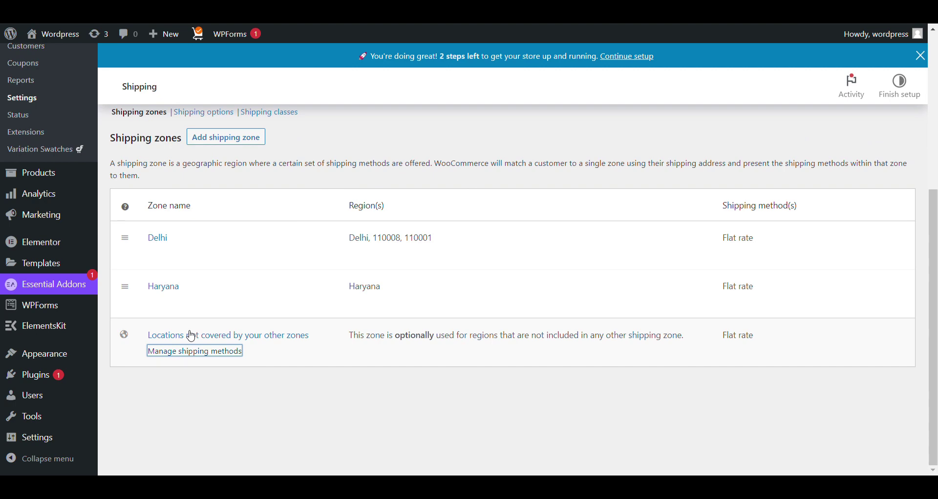
pyautogui.scroll(-4, 371, 259)
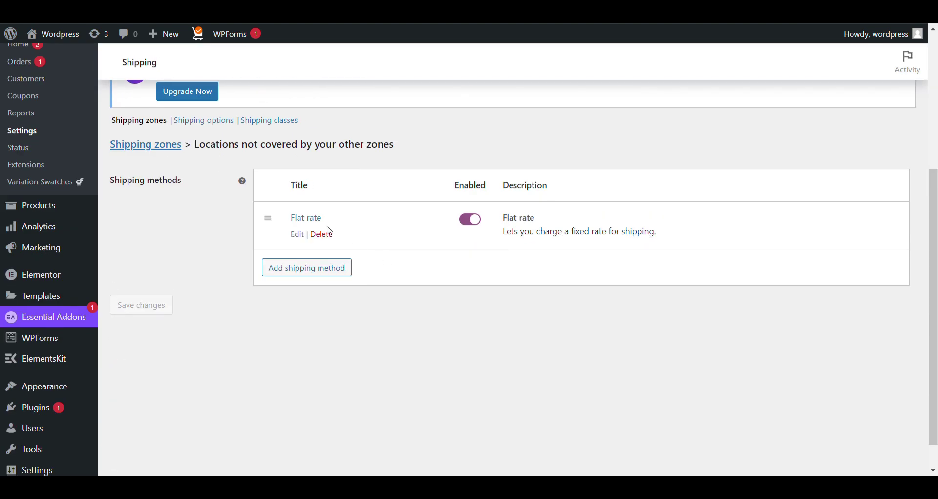
pyautogui.click(324, 234)
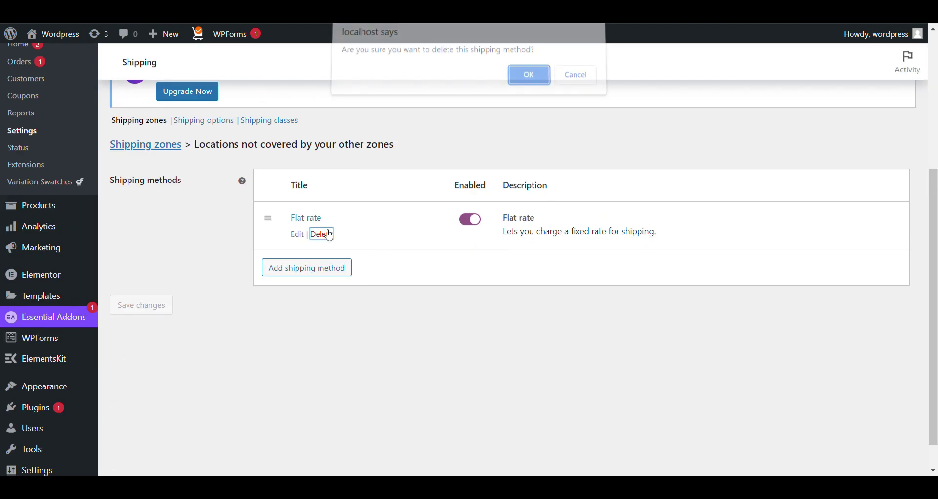
pyautogui.click(528, 80)
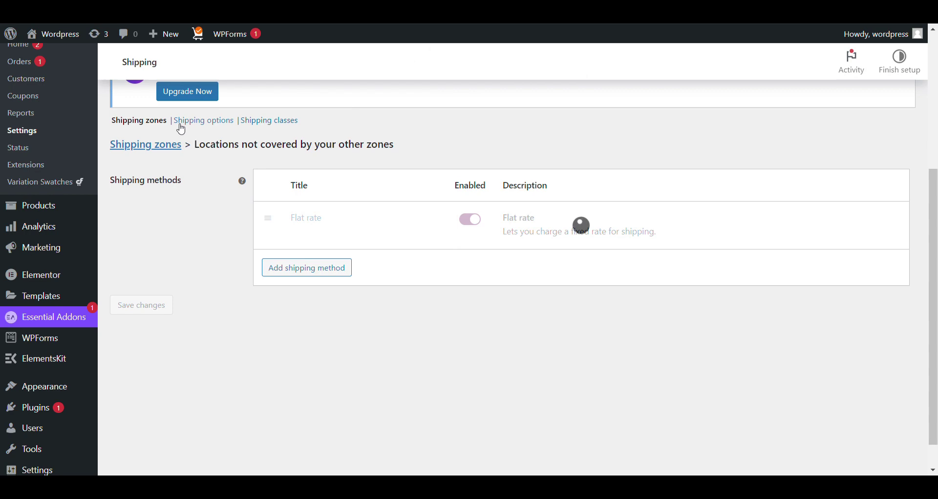
# Return to the zones list and reopen the uncovered-locations zone to confirm it has no methods
pyautogui.click(205, 122)
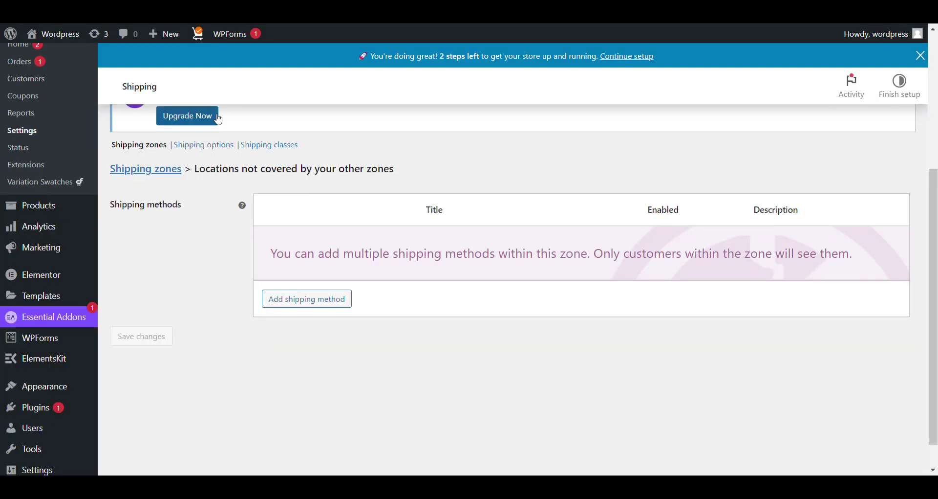
pyautogui.click(130, 166)
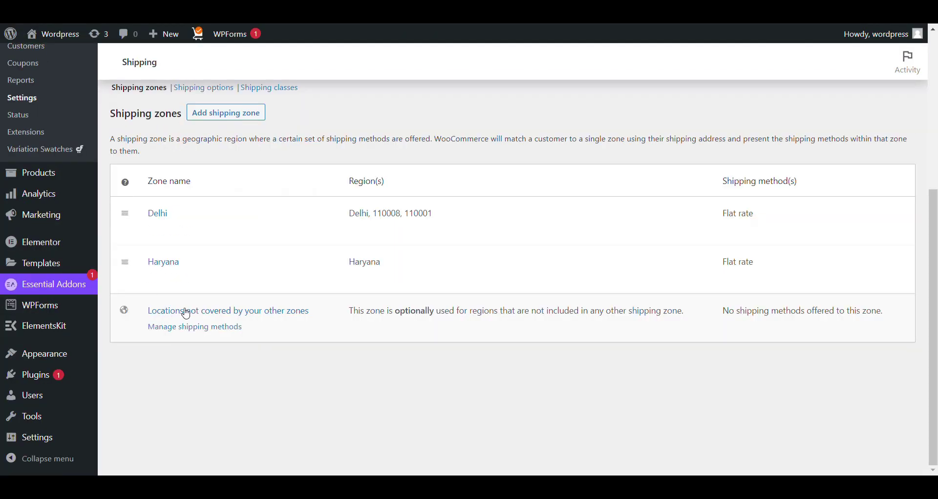
pyautogui.click(217, 331)
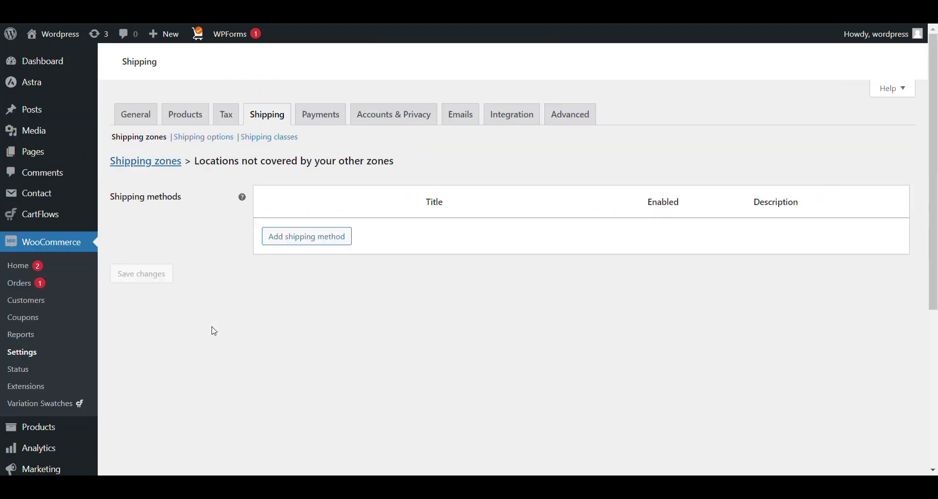
pyautogui.scroll(-4, 215, 331)
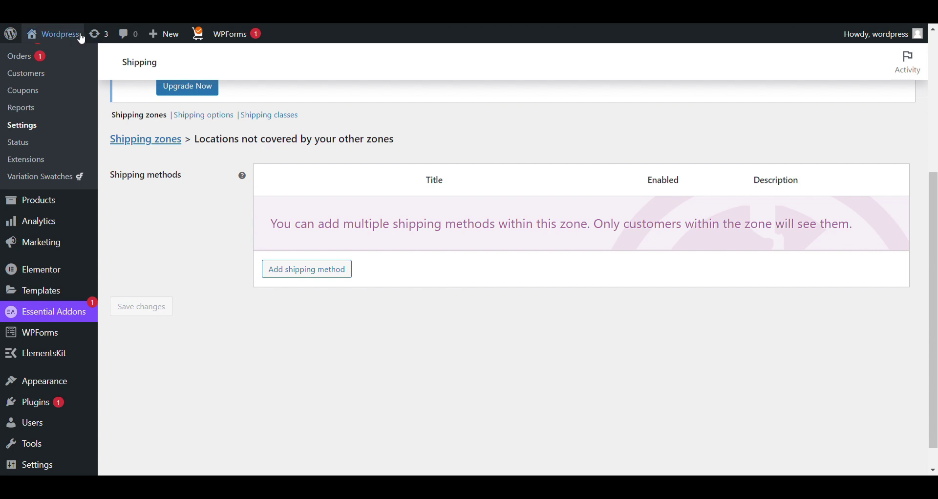
pyautogui.moveTo(81, 38)
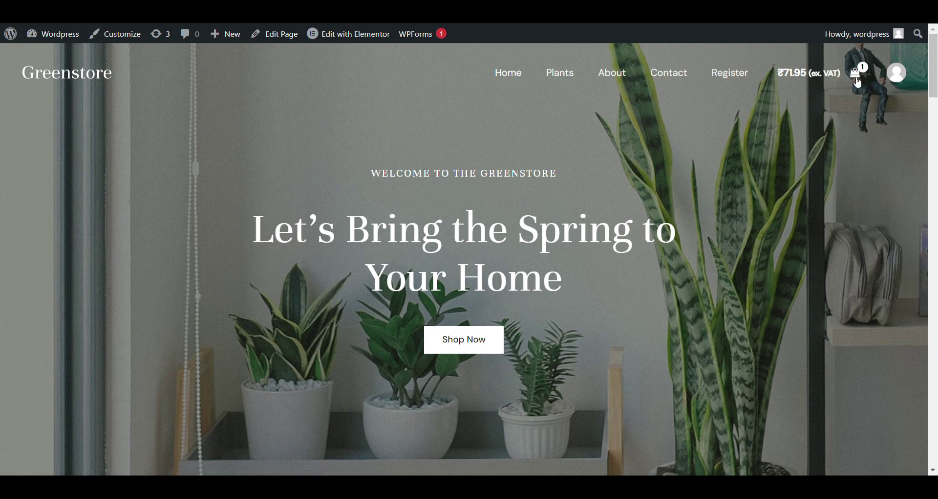
# Go to the cart's checkout and note the no-shipping-options message for the current state
pyautogui.click(857, 72)
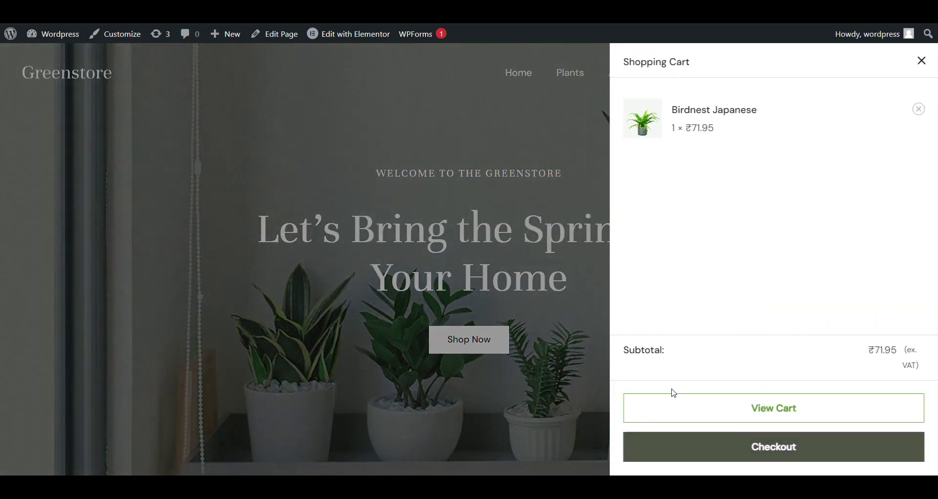
pyautogui.scroll(-8, 443, 333)
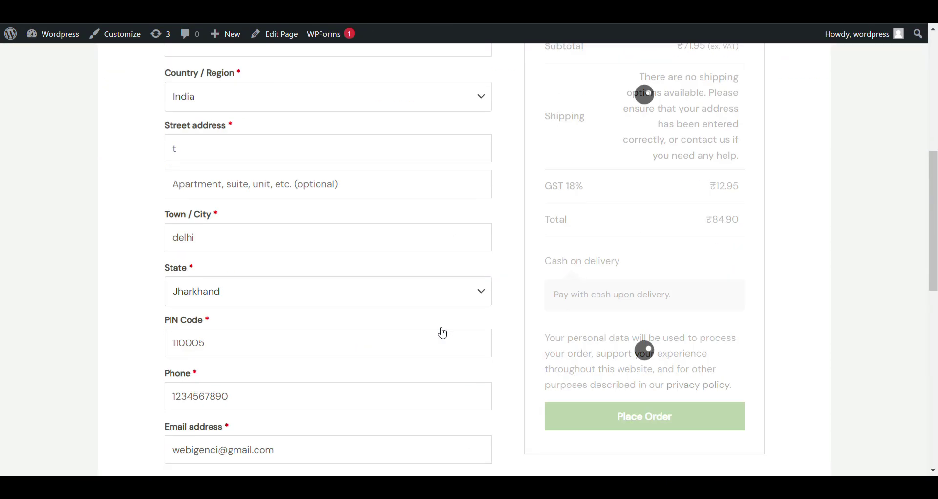
pyautogui.scroll(2, 511, 276)
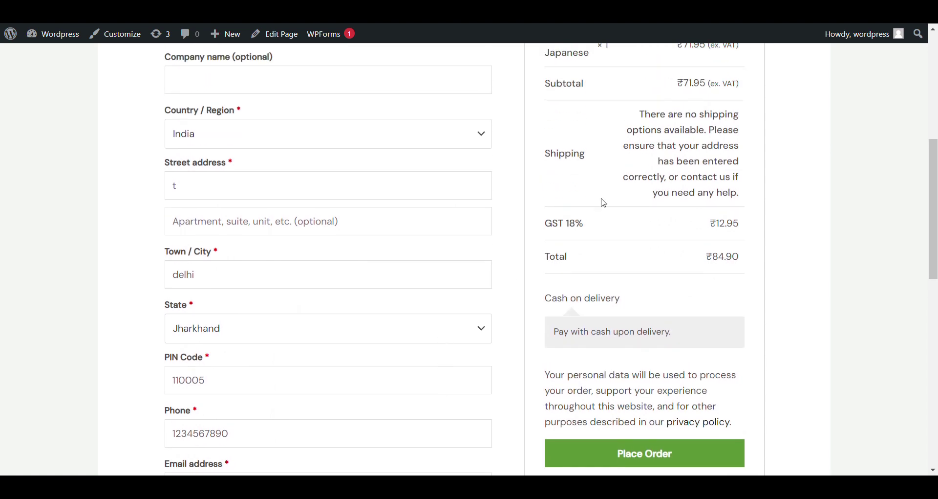
pyautogui.moveTo(645, 119); pyautogui.dragTo(745, 195)
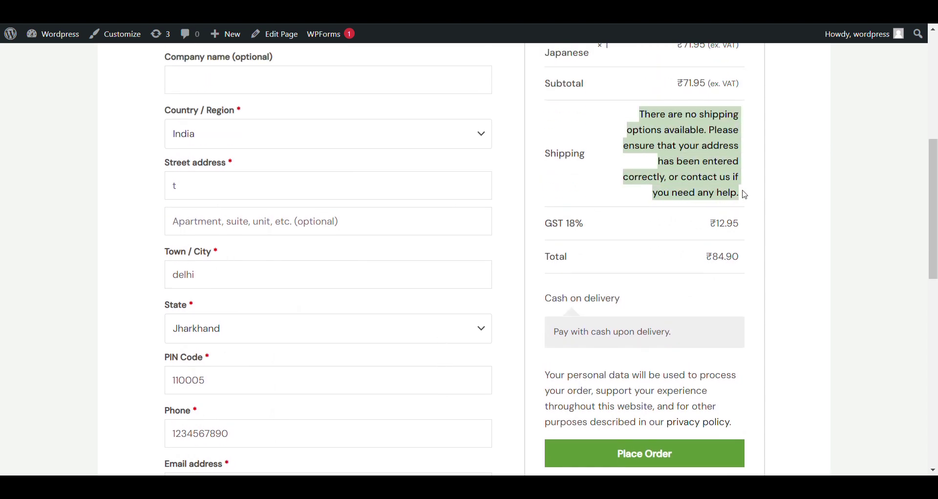
# Switch the state to Jammu and Kashmir, confirm no shipping, then pick Haryana
pyautogui.click(261, 325)
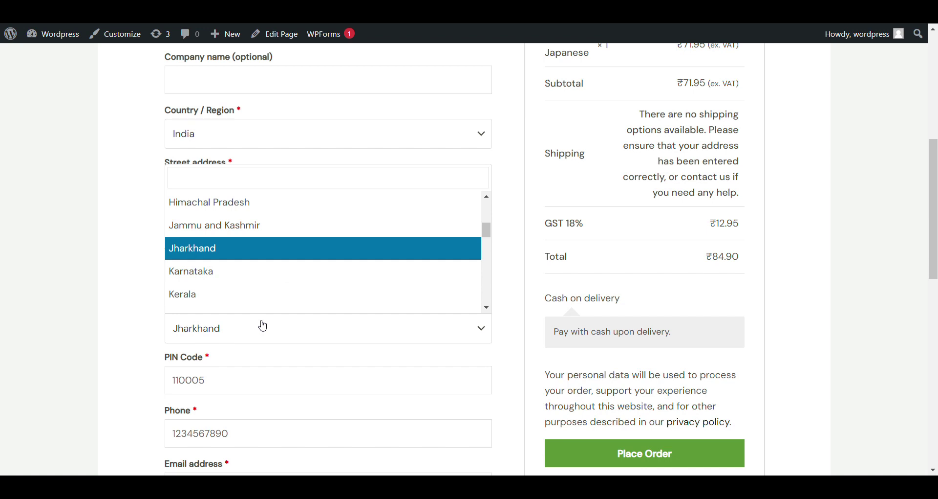
pyautogui.click(212, 232)
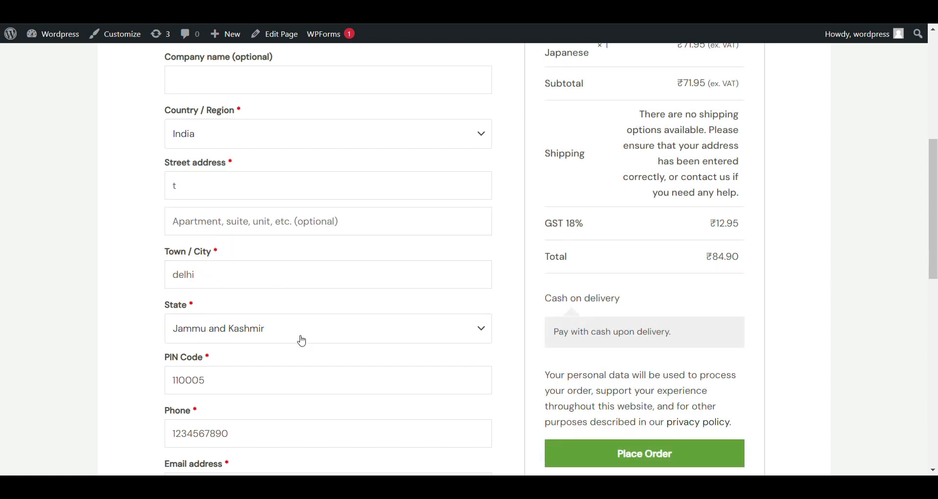
pyautogui.moveTo(636, 116); pyautogui.dragTo(744, 193)
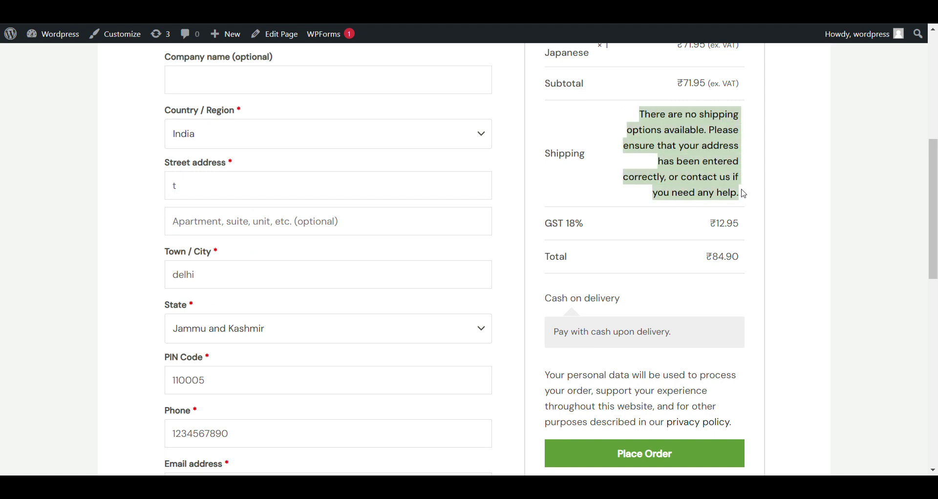
pyautogui.click(262, 346)
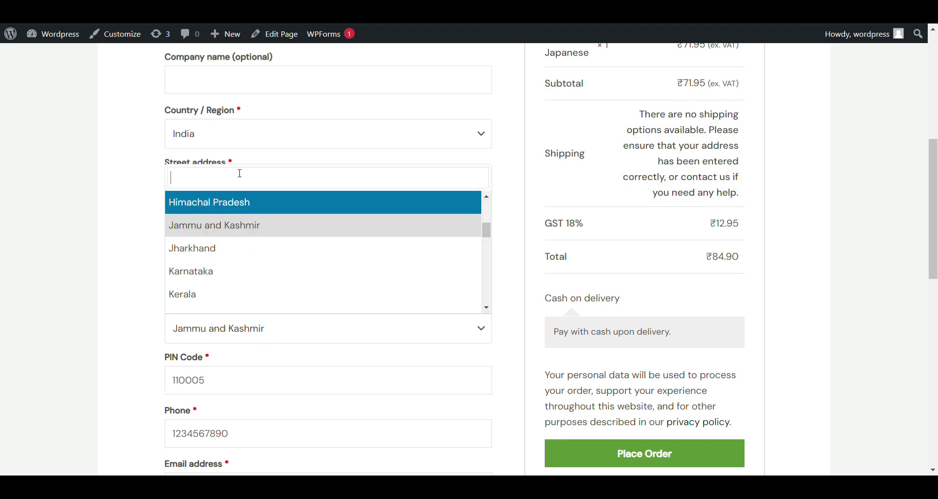
pyautogui.write('harya')
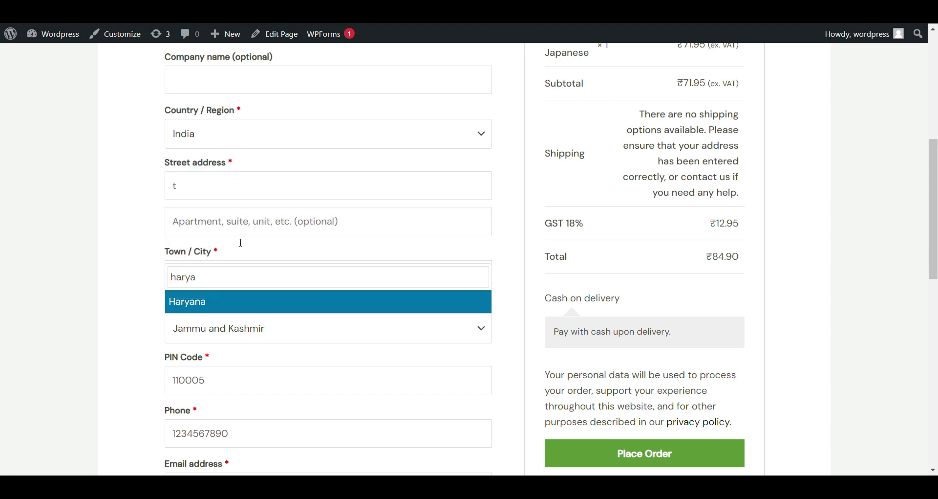
pyautogui.click(251, 302)
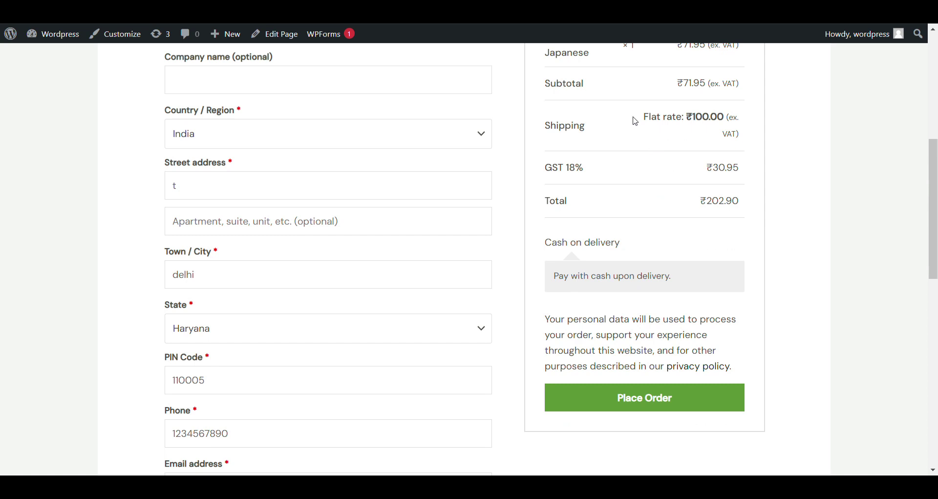
# Check that Haryana gets ₹100.00 Flat rate shipping and a ₹202.90 total
pyautogui.moveTo(640, 120); pyautogui.dragTo(694, 102)
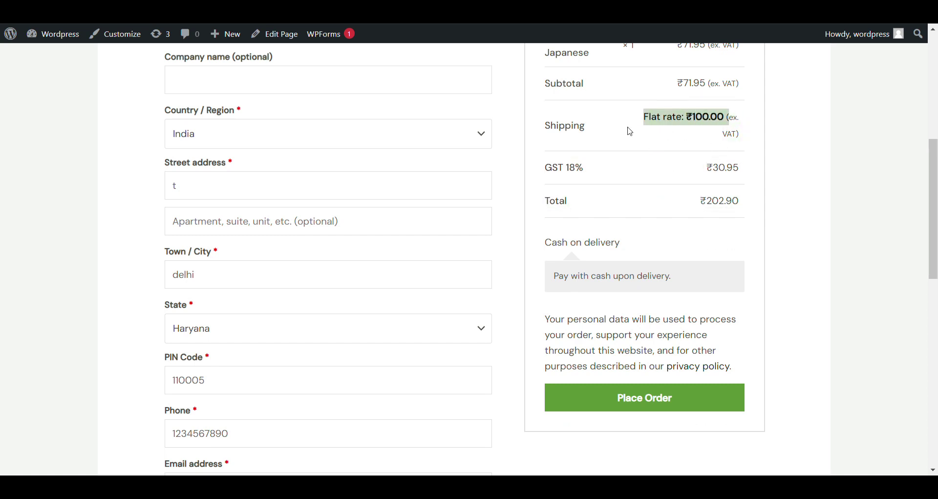
pyautogui.click(221, 338)
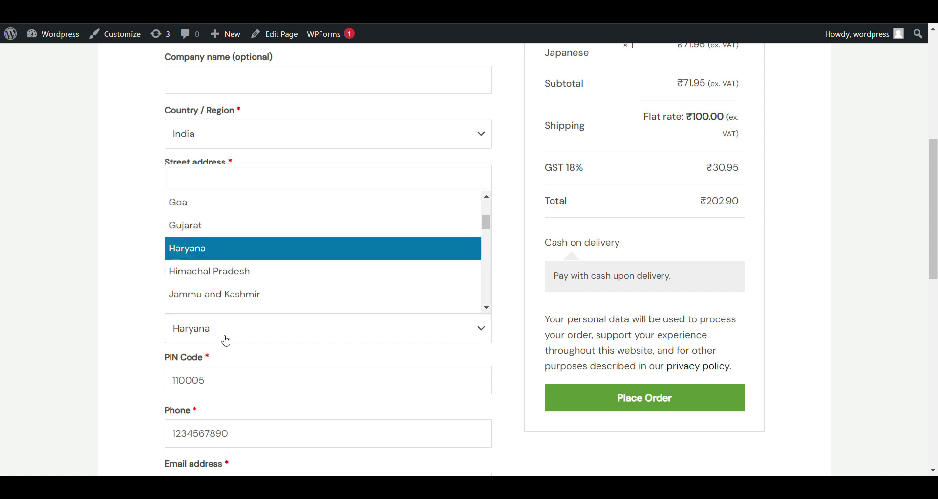
# Set the state to Goa and attempt the order, getting 'No shipping method has been selected'
pyautogui.click(217, 205)
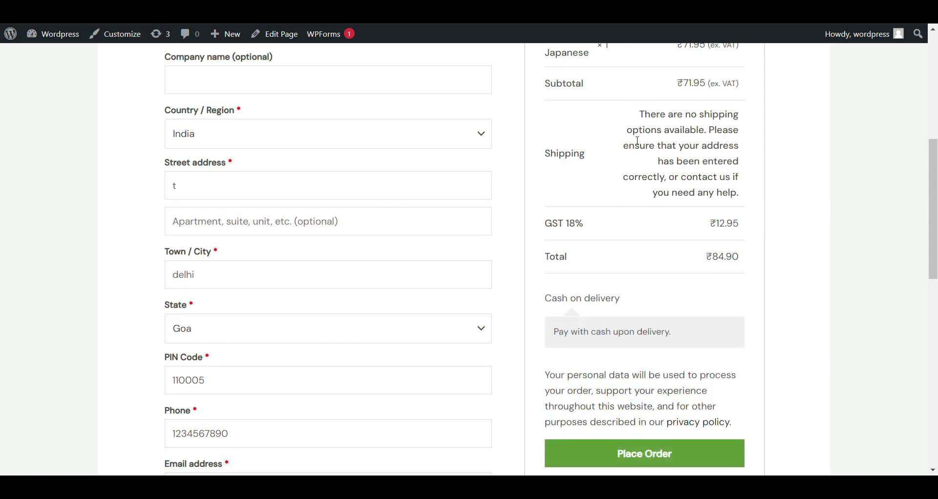
pyautogui.moveTo(652, 117); pyautogui.dragTo(741, 216)
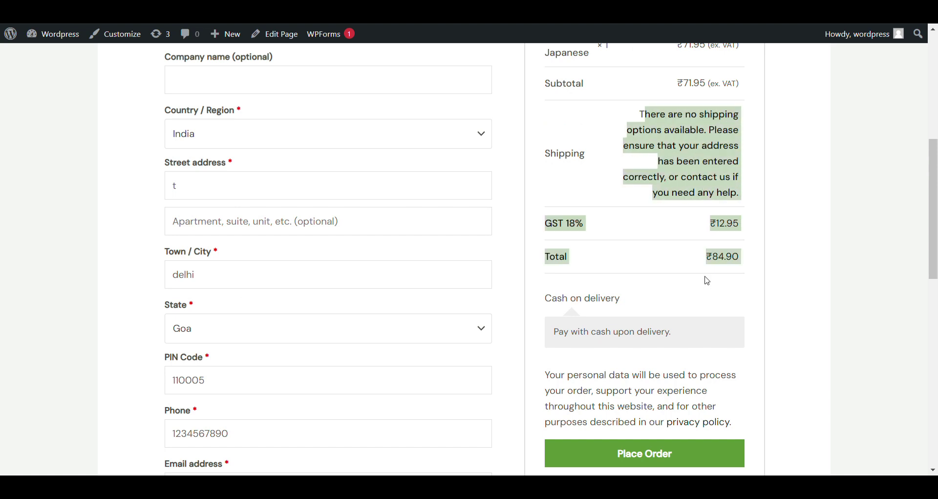
pyautogui.click(657, 452)
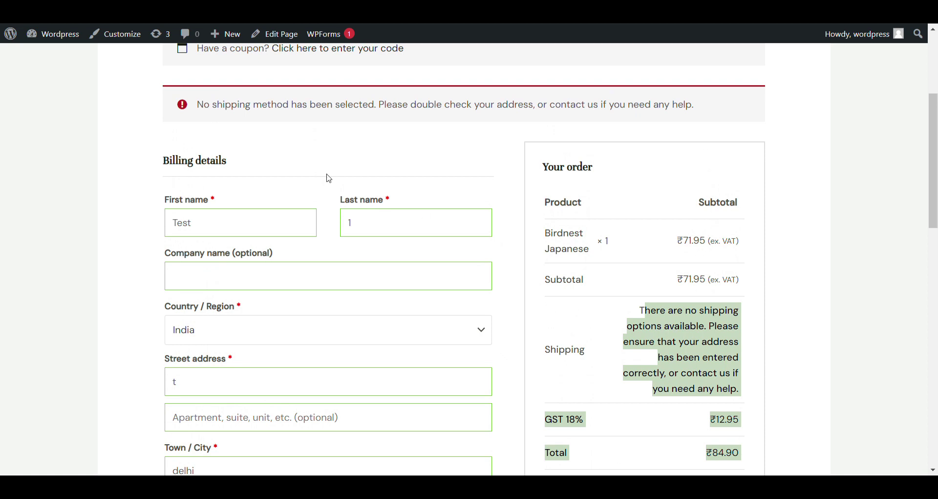
pyautogui.moveTo(181, 99); pyautogui.dragTo(727, 112)
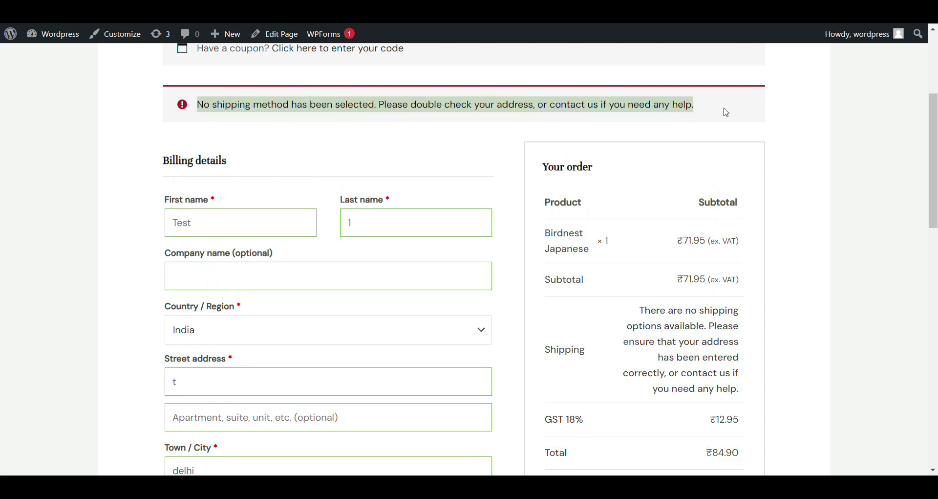
# Scroll through the checkout page to review the refused order's details
pyautogui.scroll(-2, 621, 217)
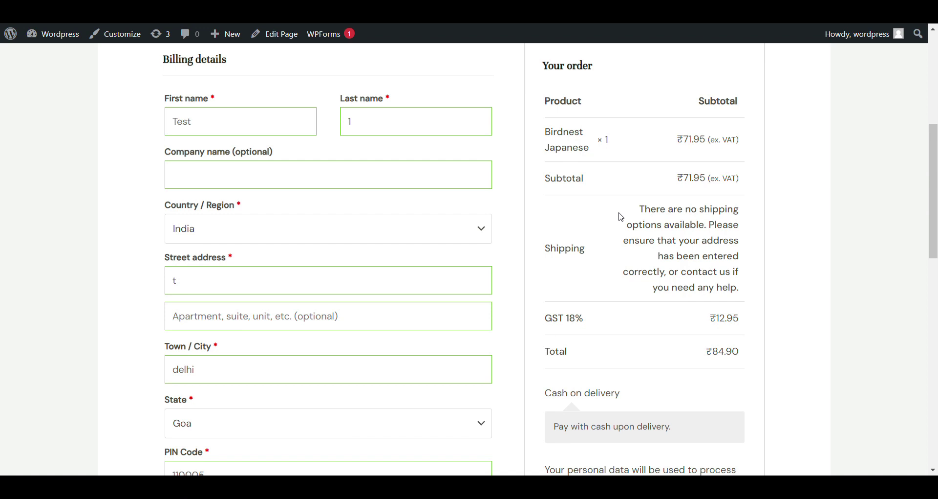
pyautogui.scroll(-2, 622, 216)
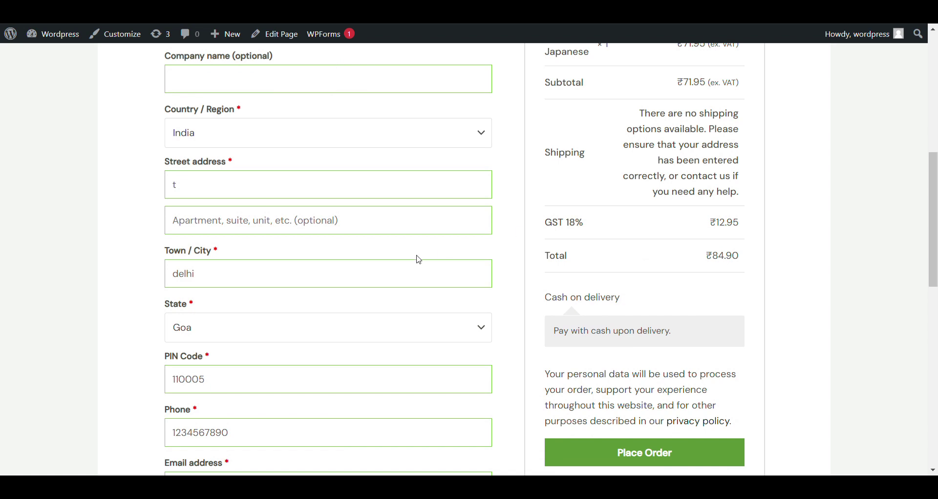
pyautogui.scroll(-1, 419, 260)
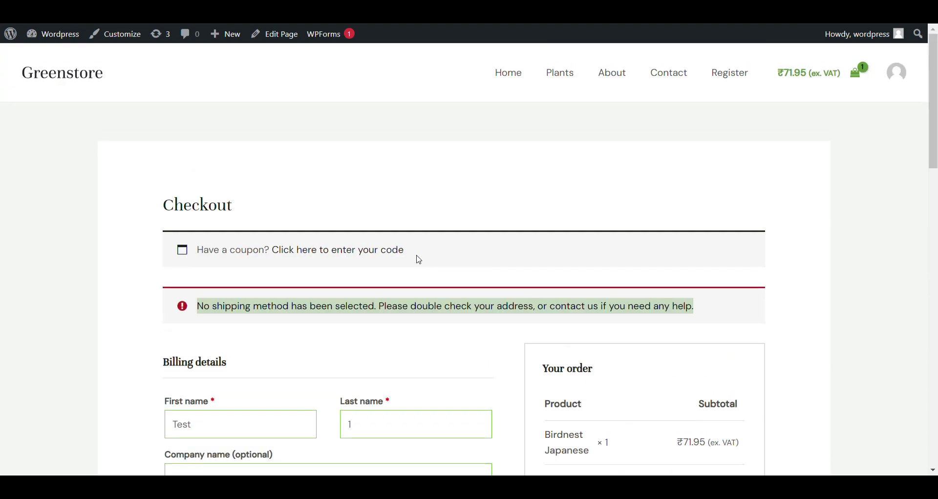
pyautogui.scroll(-4, 712, 126)
pyautogui.scroll(4, 711, 126)
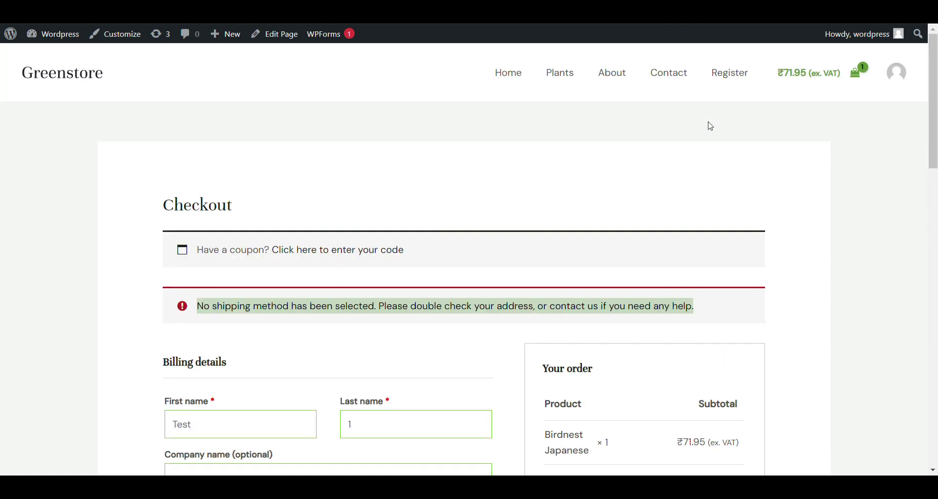